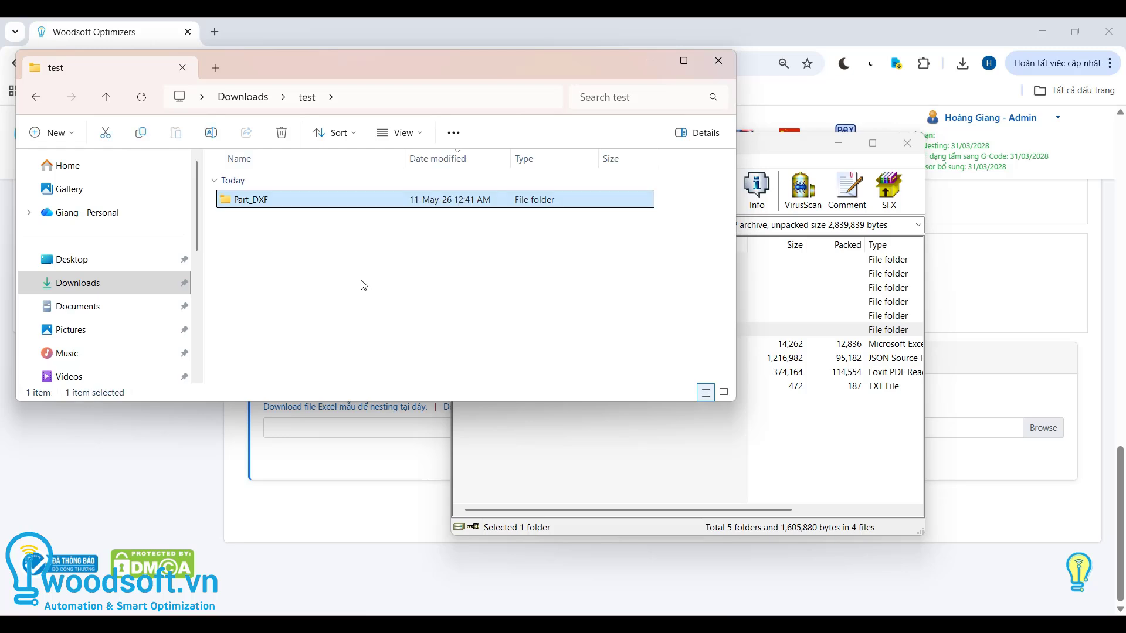
- Compress the Part_DXF folder in the test directory into a ZIP file
right_click(254, 202)
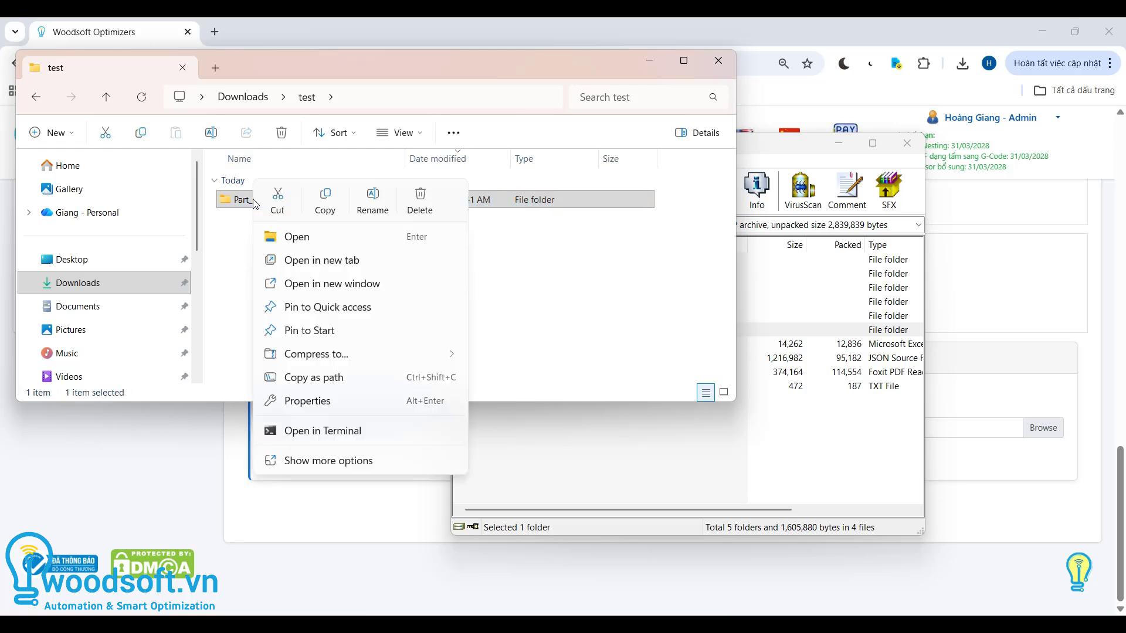
mouse_move(317, 354)
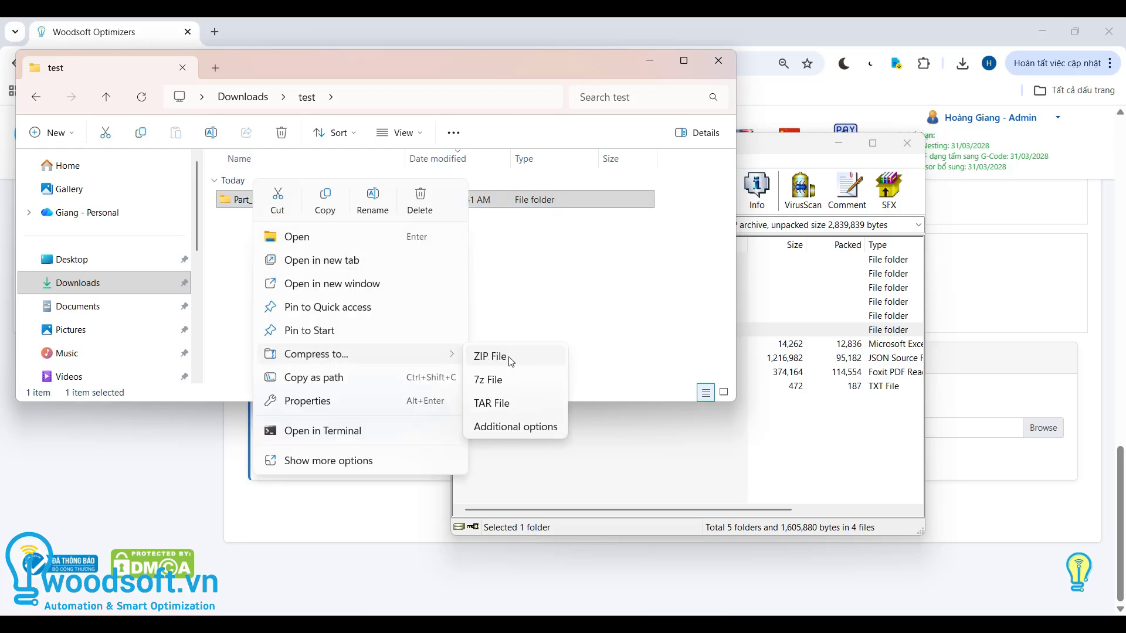
left_click(493, 356)
left_click(334, 284)
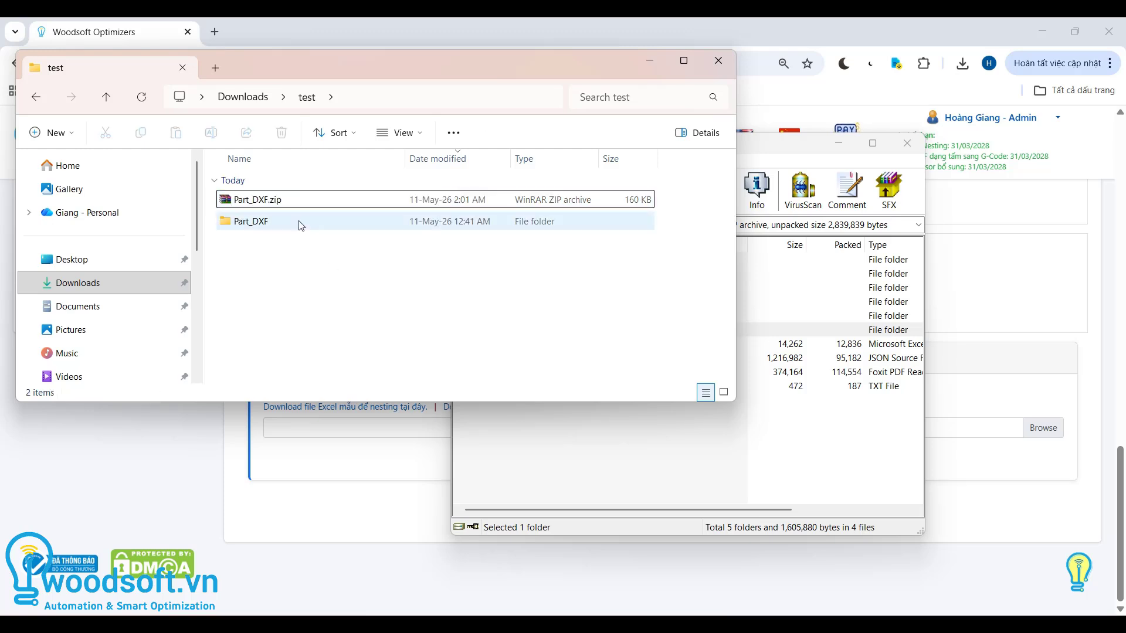
left_click(272, 201)
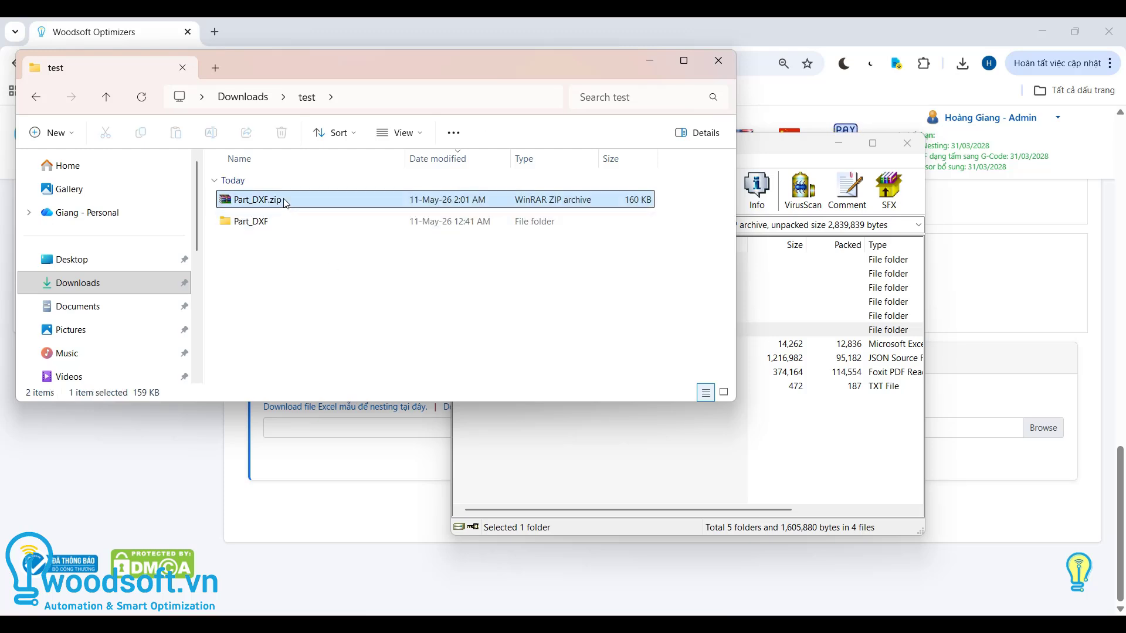
left_click(516, 45)
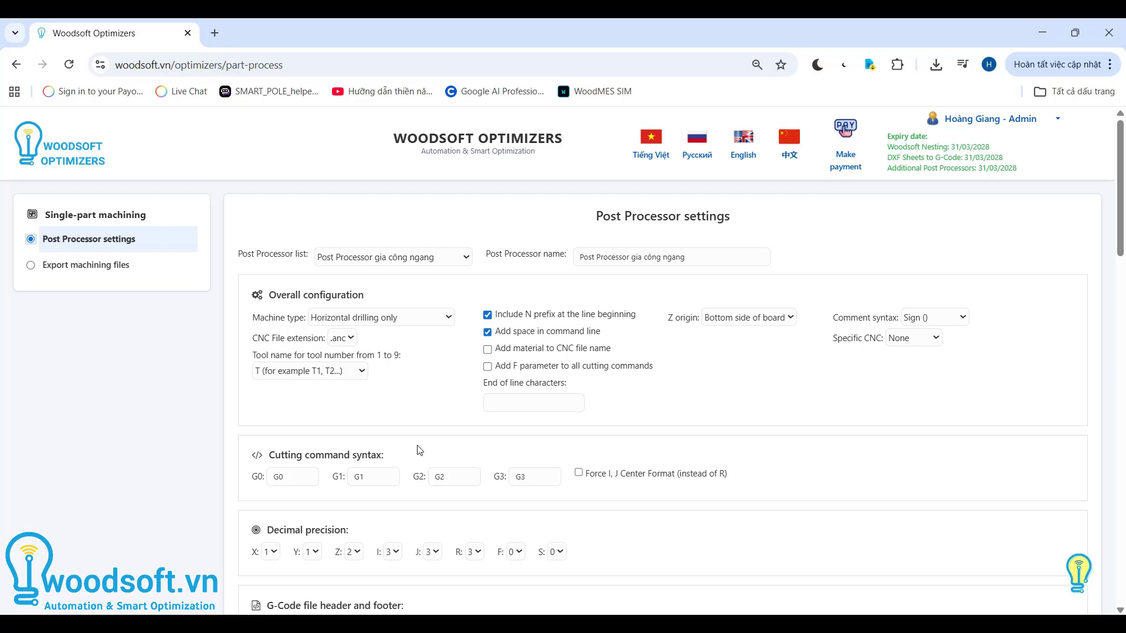
- Set the post processor's machine type to Horizontal drilling only in the overall configuration
scroll(420, 450, "down", 1)
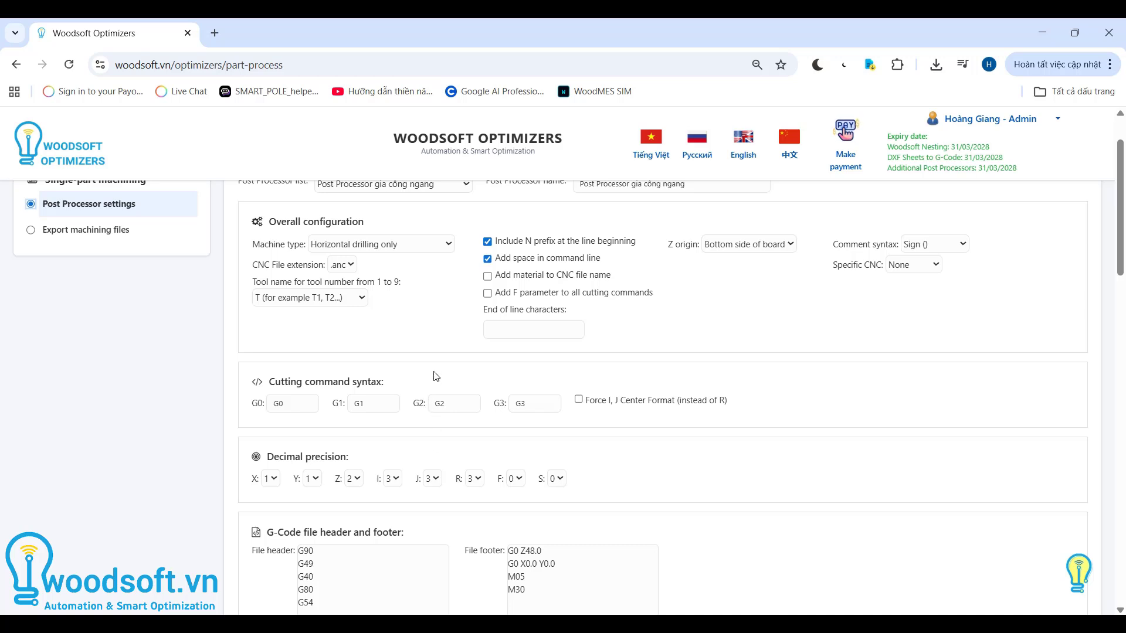
scroll(436, 376, "up", 1)
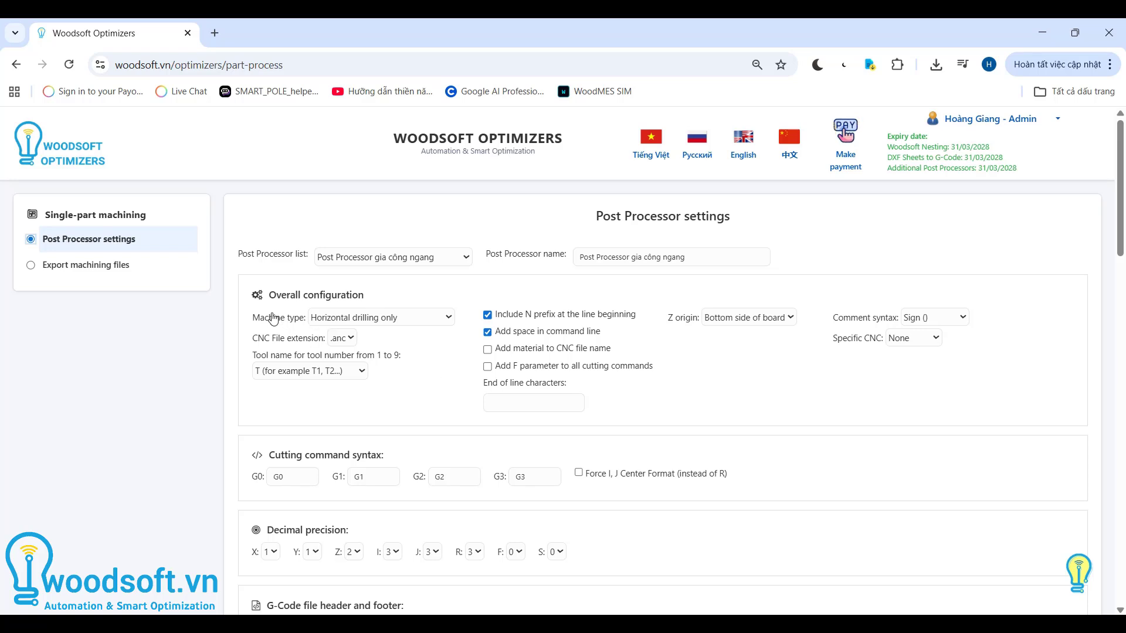
left_click(336, 325)
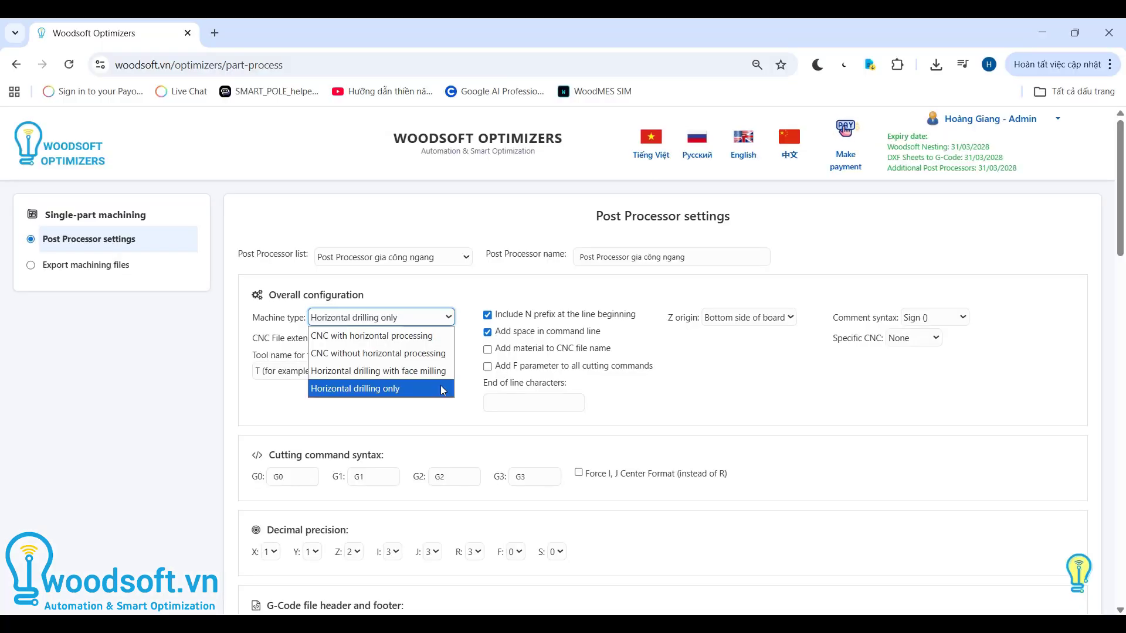
left_click(441, 388)
- Review the post processor's tool list, opening the horizontal cutter entry (tool 21) for editing and saving it
scroll(470, 412, "down", 5)
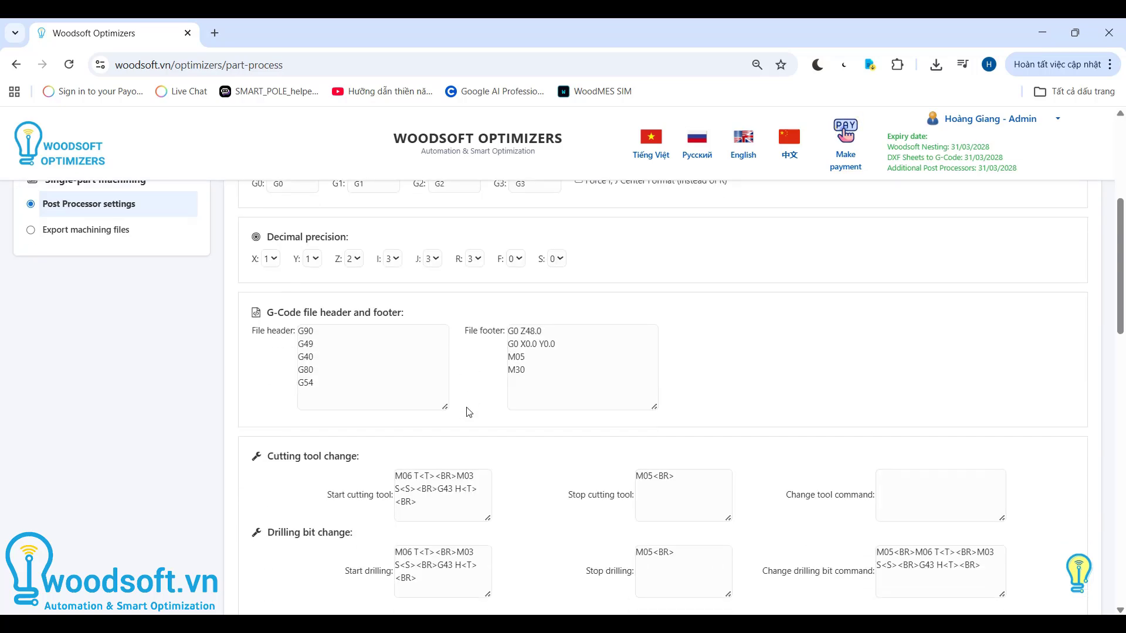
scroll(469, 412, "down", 8)
scroll(469, 412, "up", 4)
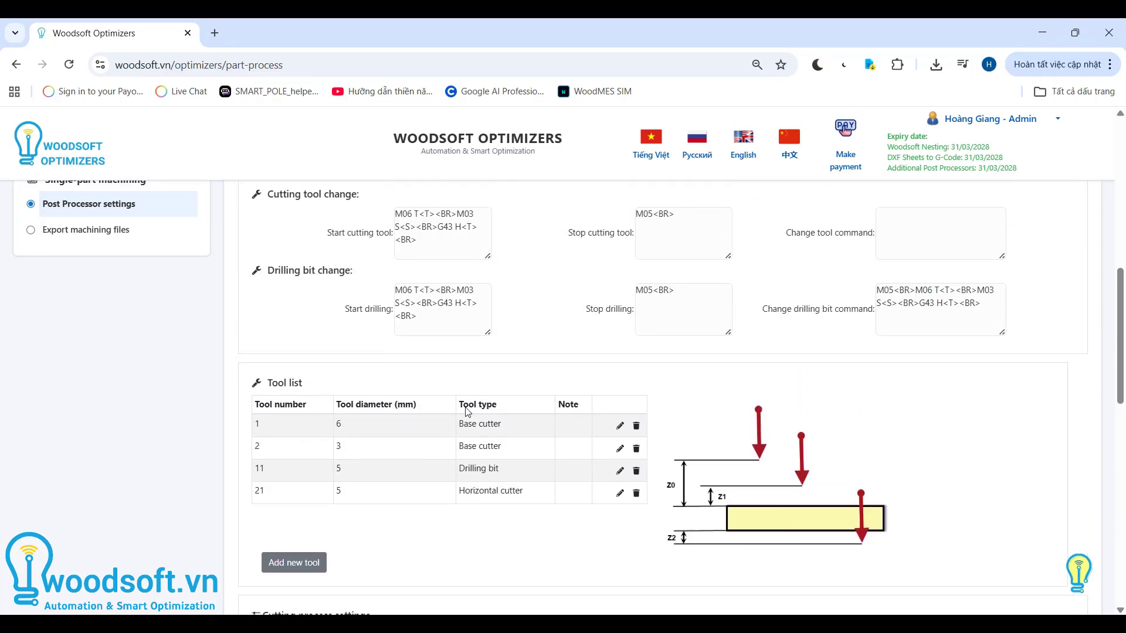
scroll(467, 412, "down", 2)
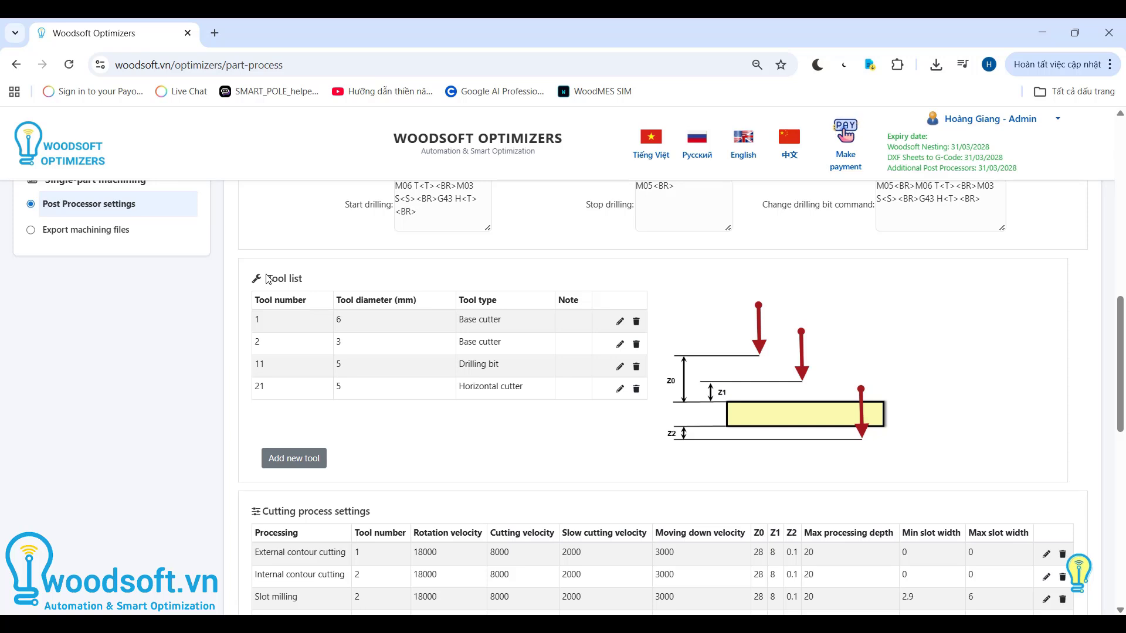
left_click_drag(267, 279, 336, 284)
left_click(335, 284)
scroll(335, 284, "down", 1)
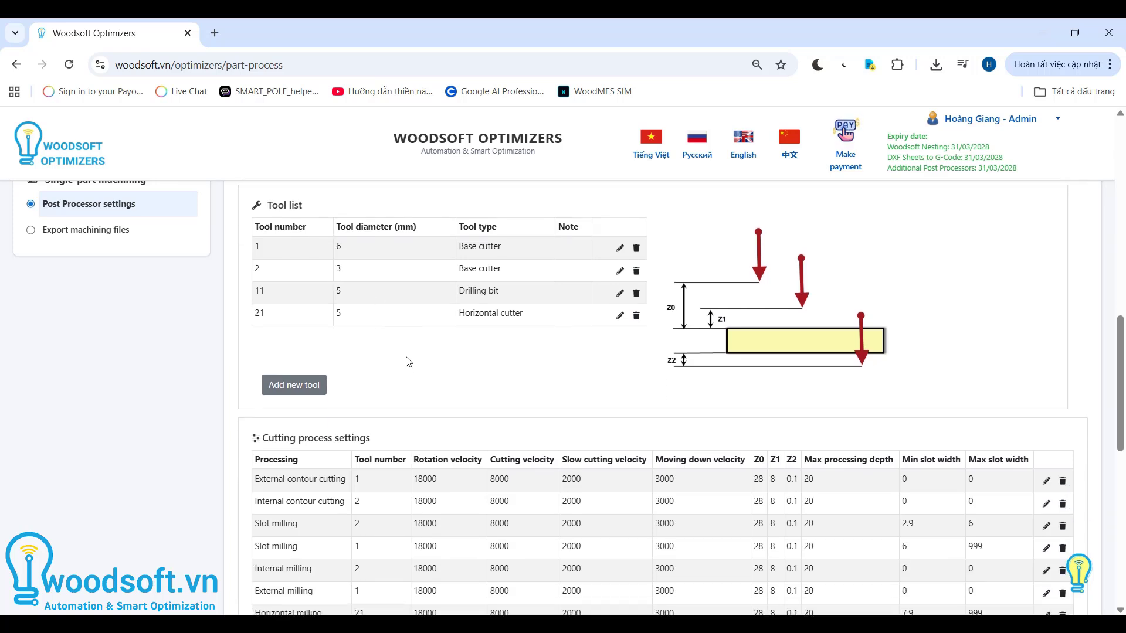
mouse_move(235, 296)
left_mouse_down()
mouse_move(461, 347)
mouse_move(589, 293)
left_mouse_up()
left_click_drag(232, 296, 493, 293)
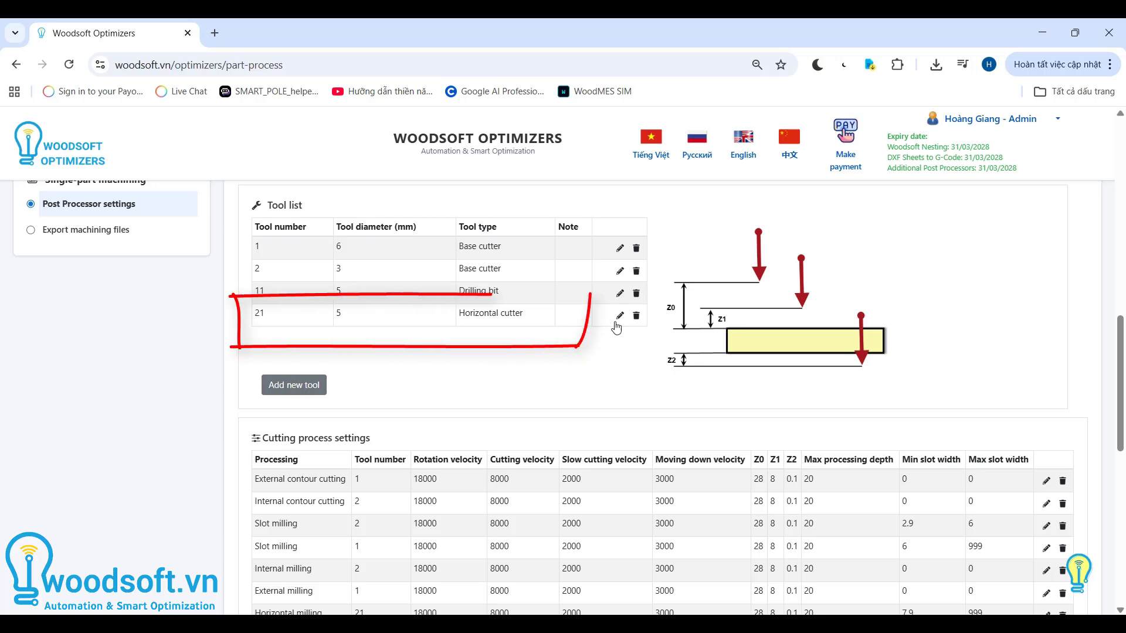
left_click(620, 316)
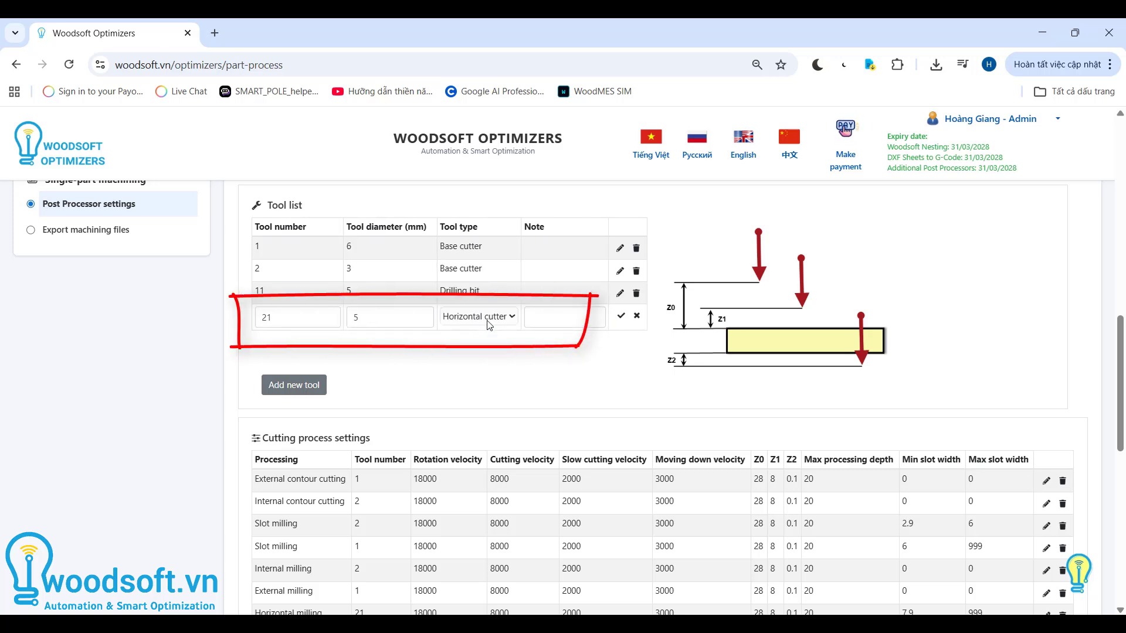
left_click(621, 316)
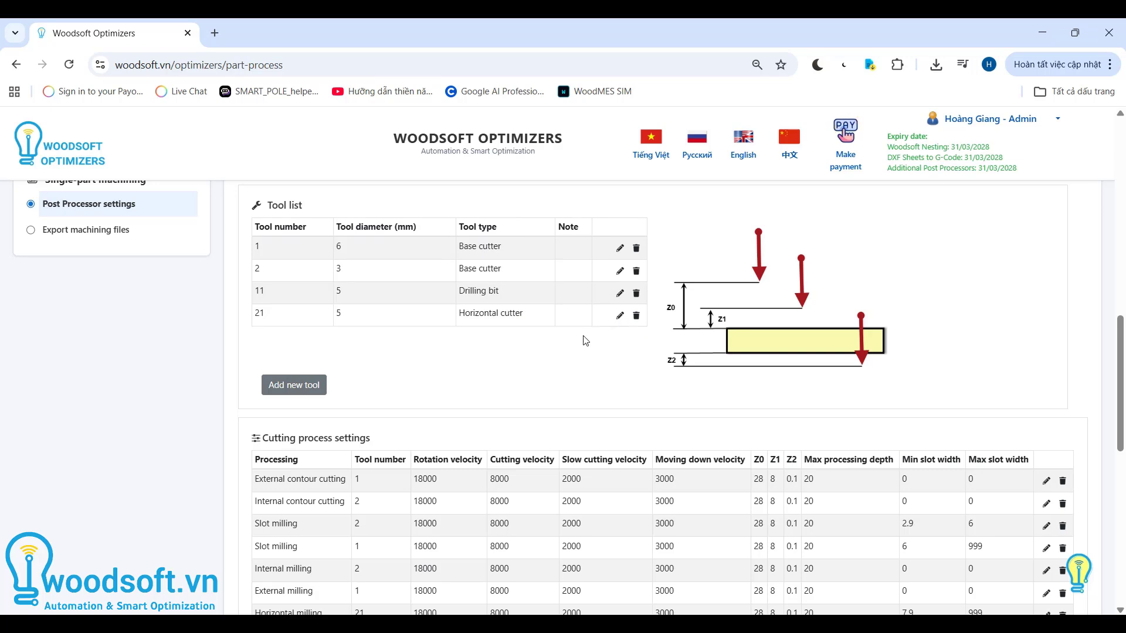
- Examine the Horizontal milling entry in the cutting process settings
scroll(584, 340, "down", 4)
mouse_move(223, 375)
left_mouse_down()
mouse_move(847, 421)
mouse_move(1064, 375)
left_mouse_up()
left_click_drag(218, 374, 1079, 374)
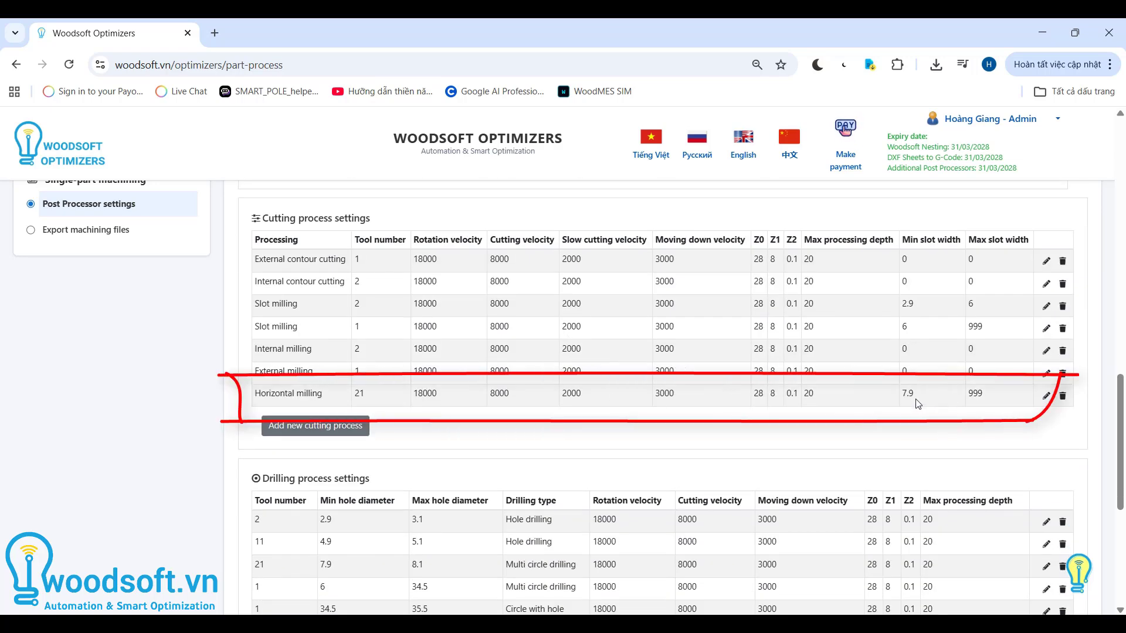
- Open the tool 21 entry in the drilling process settings for editing and examine its drilling type options
scroll(707, 580, "down", 4)
left_click_drag(369, 258, 270, 258)
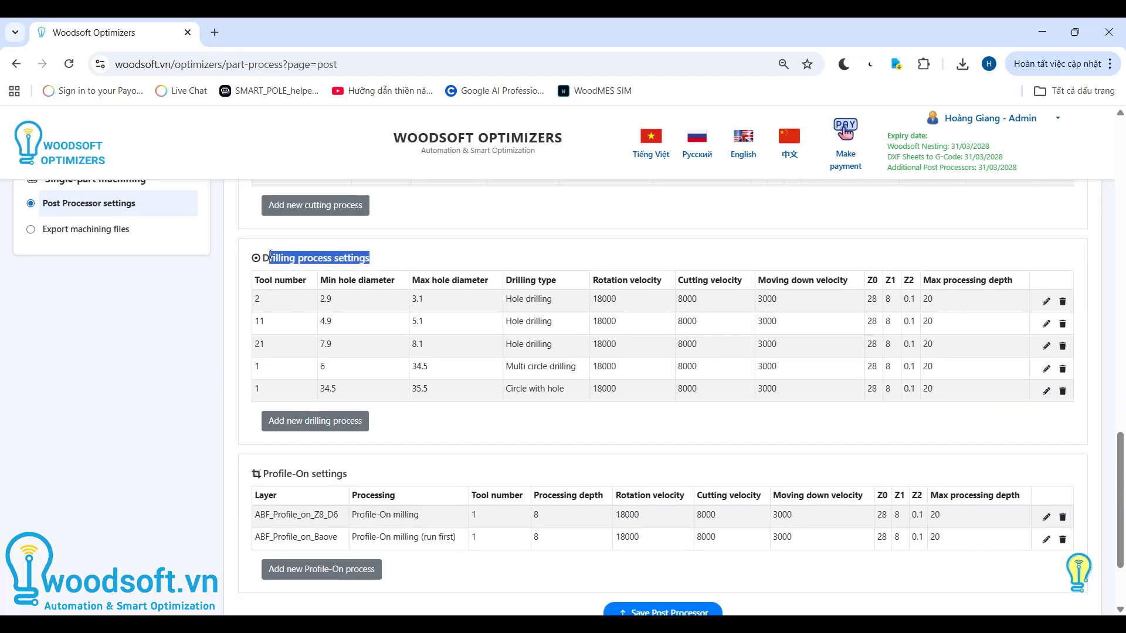
left_click(272, 258)
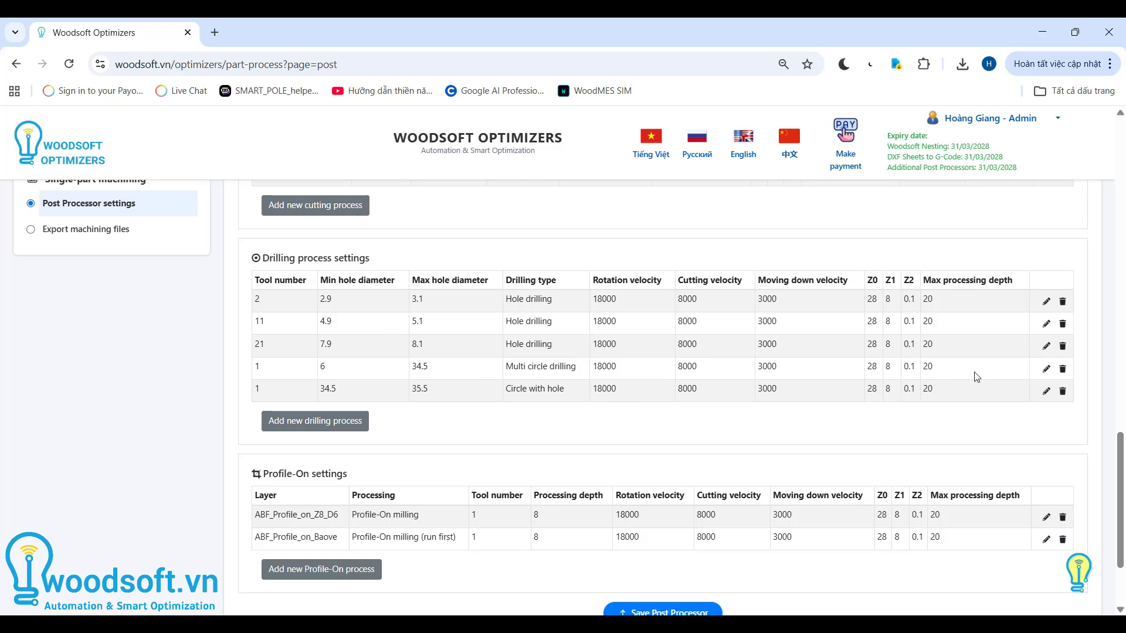
left_click(1045, 347)
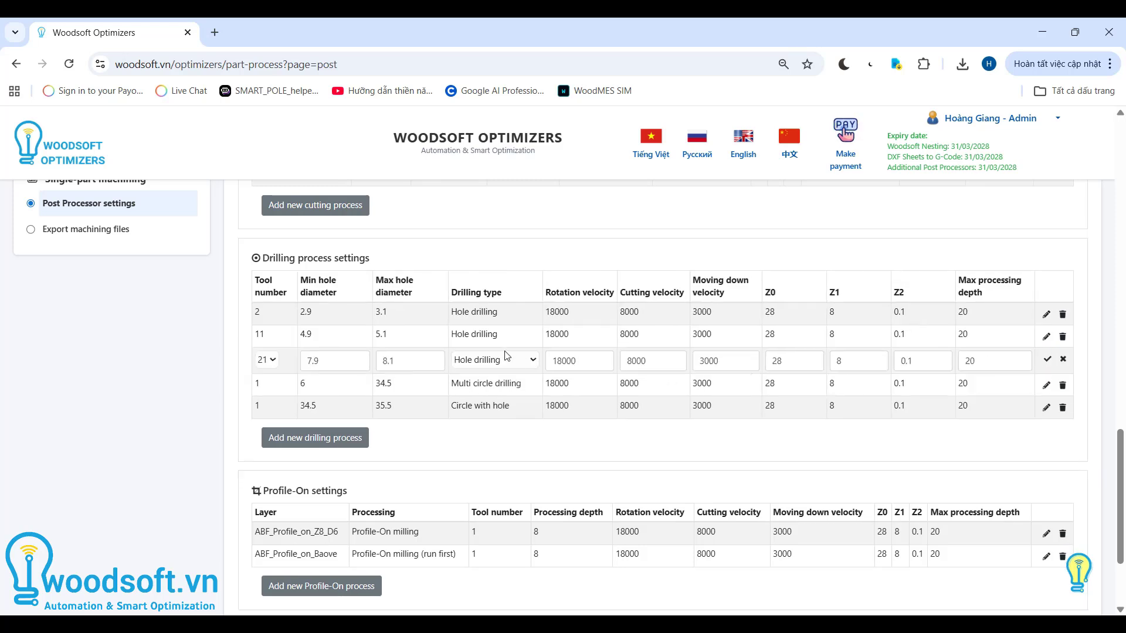
left_click(505, 357)
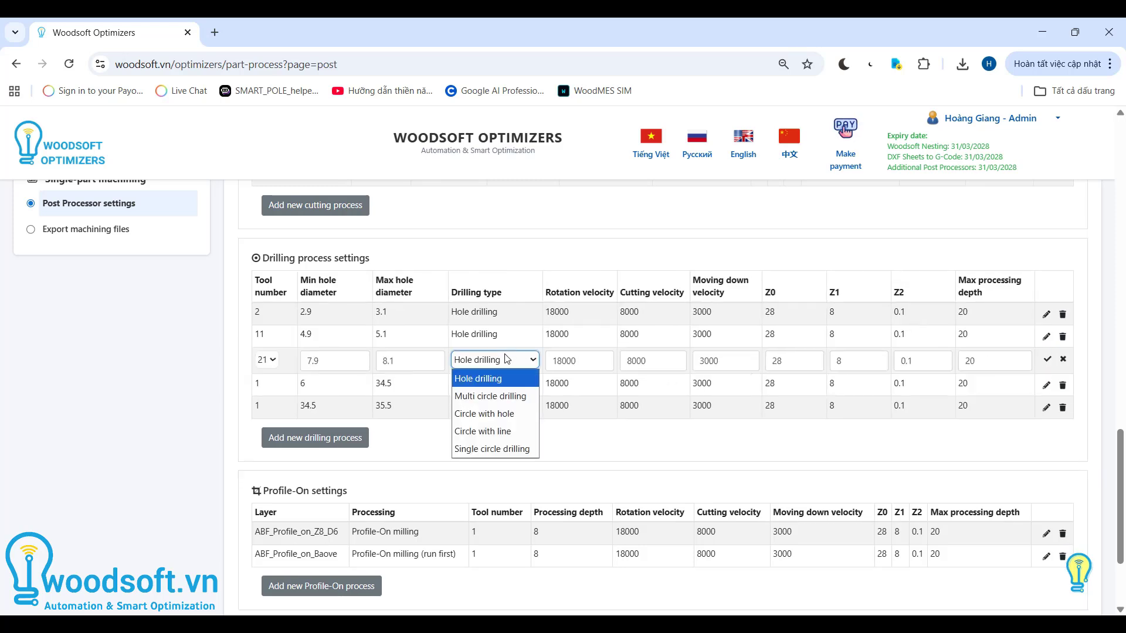
left_click(510, 414)
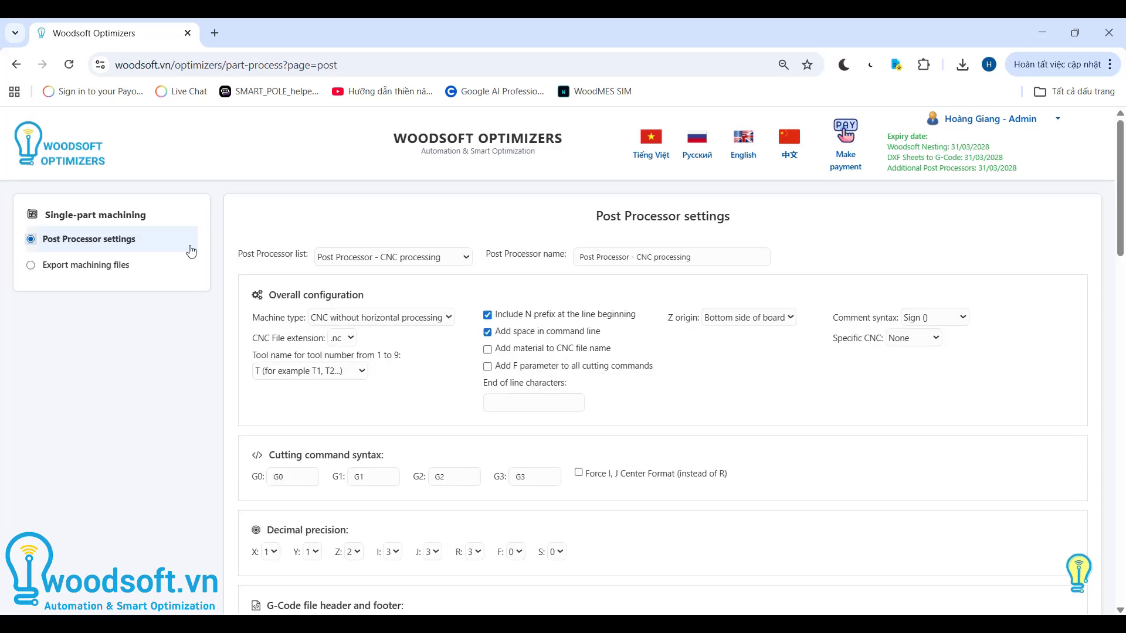
- Go to the machining file export page and select Post Processor - Horizontal drilling
left_click(107, 276)
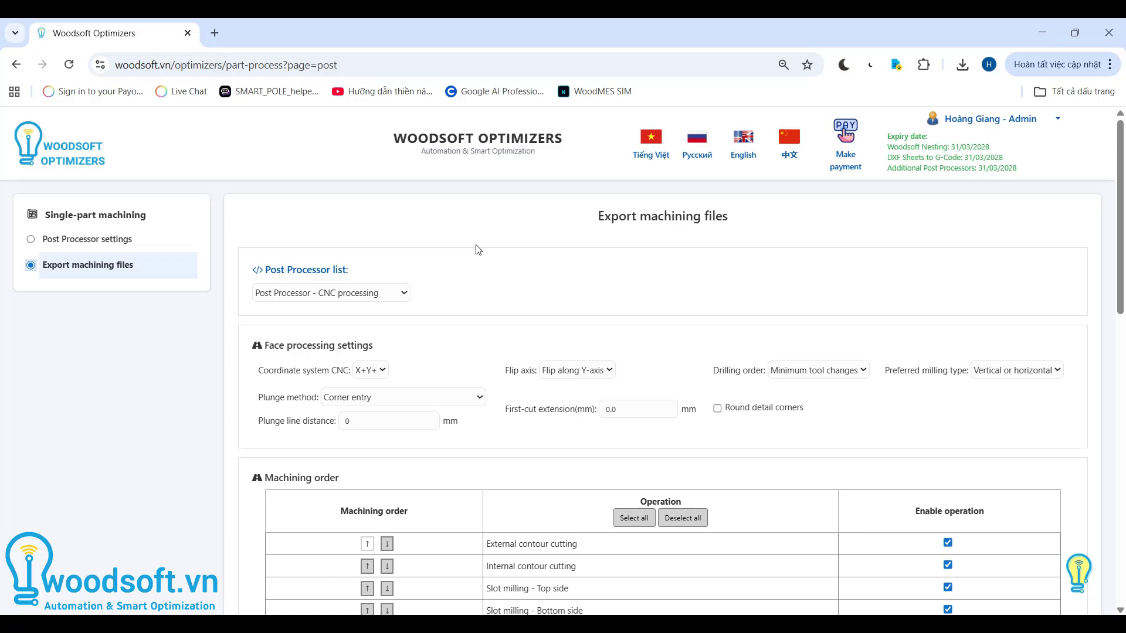
scroll(476, 249, "down", 2)
scroll(476, 249, "up", 2)
left_click(382, 295)
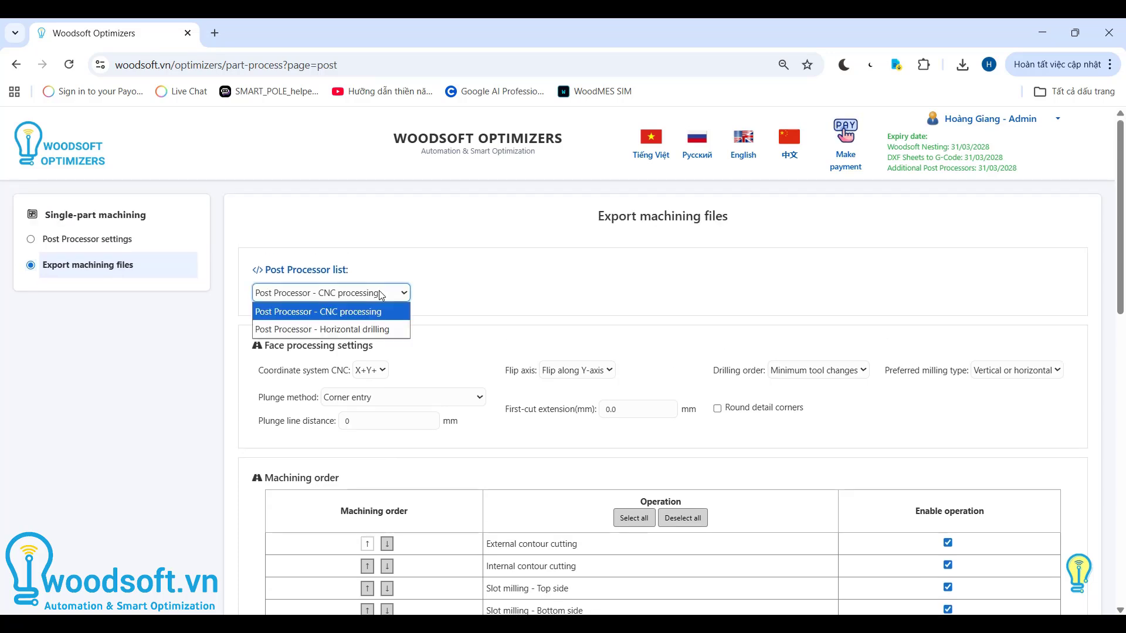
left_click(407, 331)
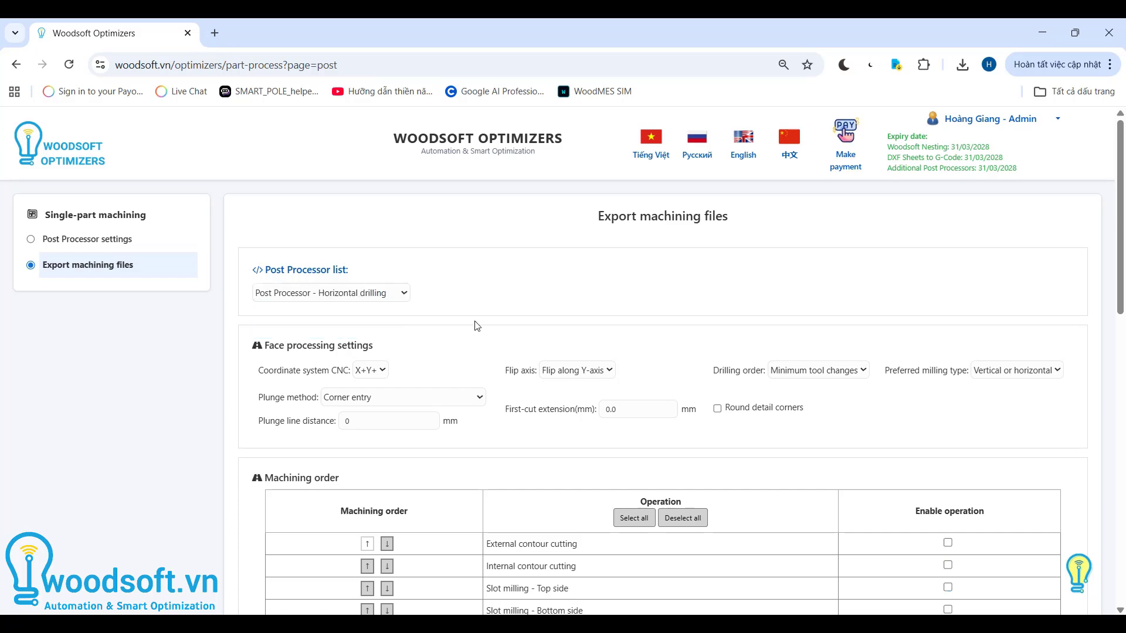
- Examine the machining order table and which operations are enabled for the selected post processor
scroll(433, 332, "down", 2)
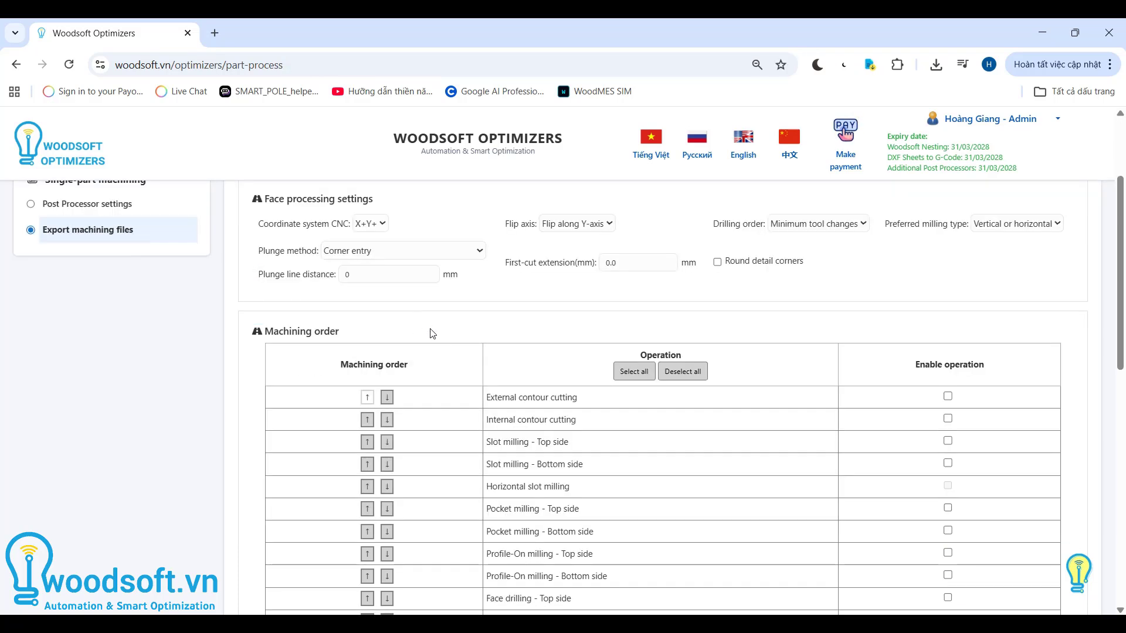
scroll(468, 359, "down", 1)
scroll(468, 359, "down", 1)
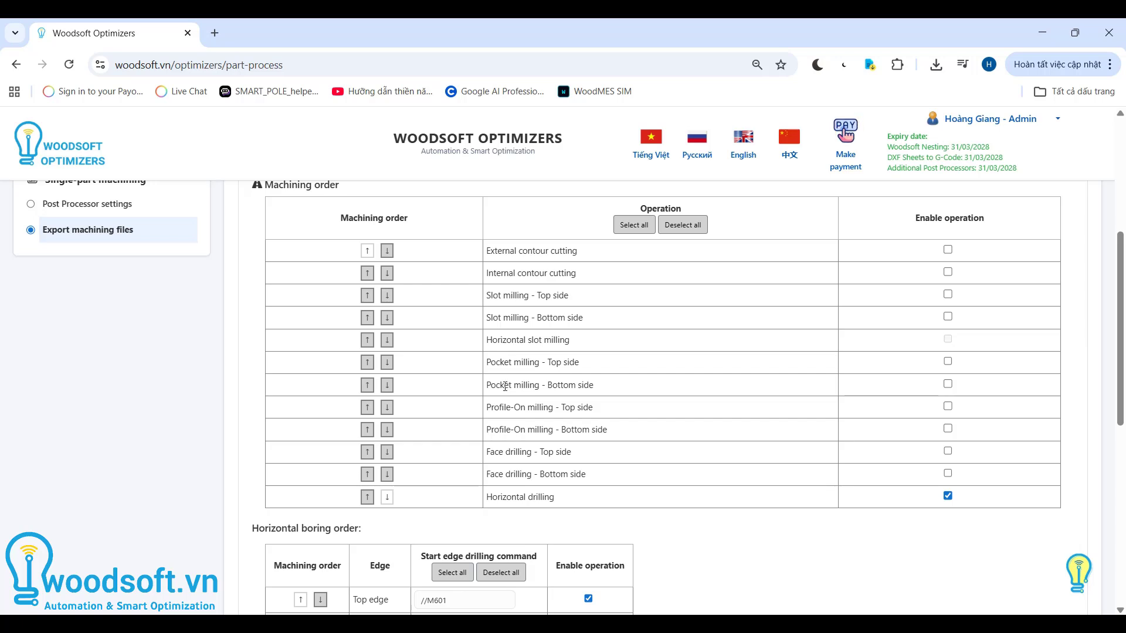
left_click_drag(1121, 348, 1121, 339)
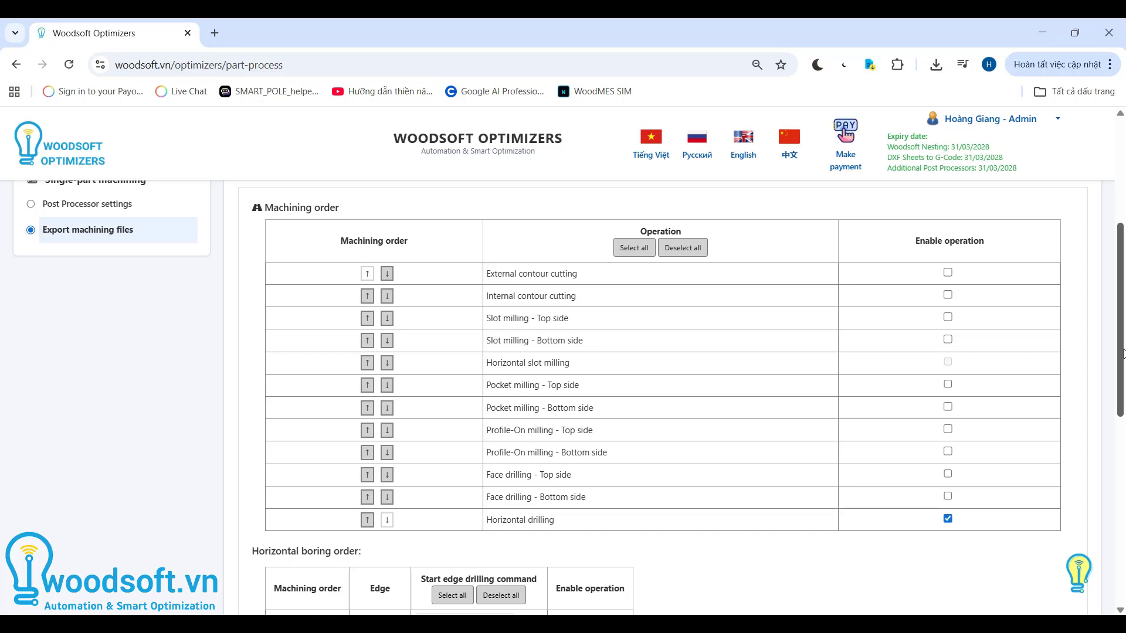
left_click_drag(1123, 353, 1120, 454)
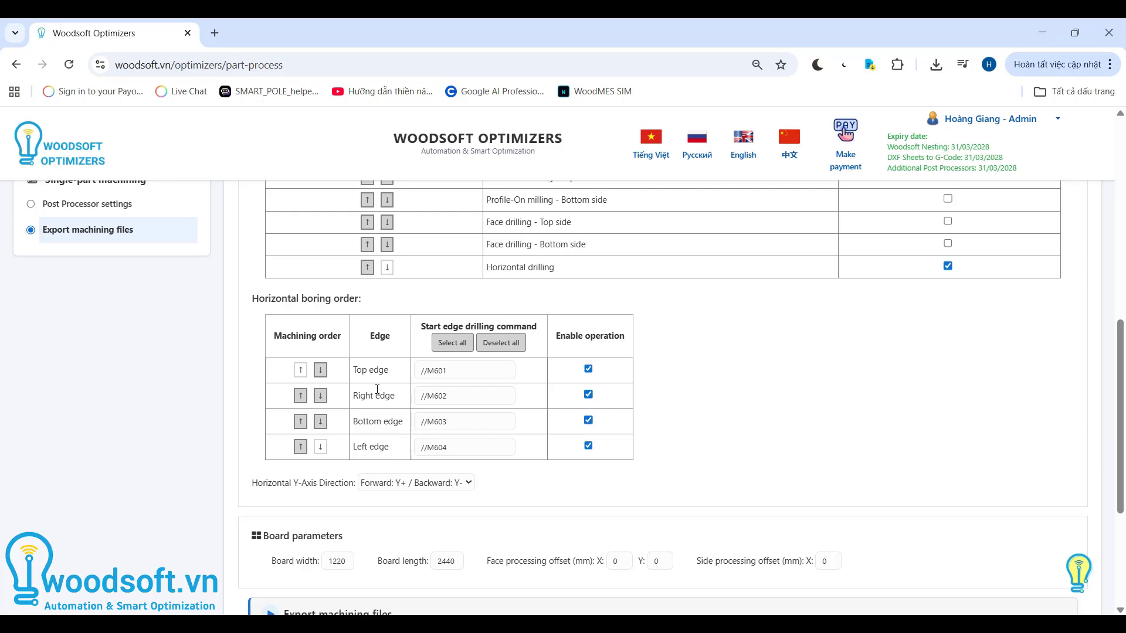
- Review the horizontal boring order, the start drilling command of each edge, and the board parameters
left_click_drag(360, 369, 389, 448)
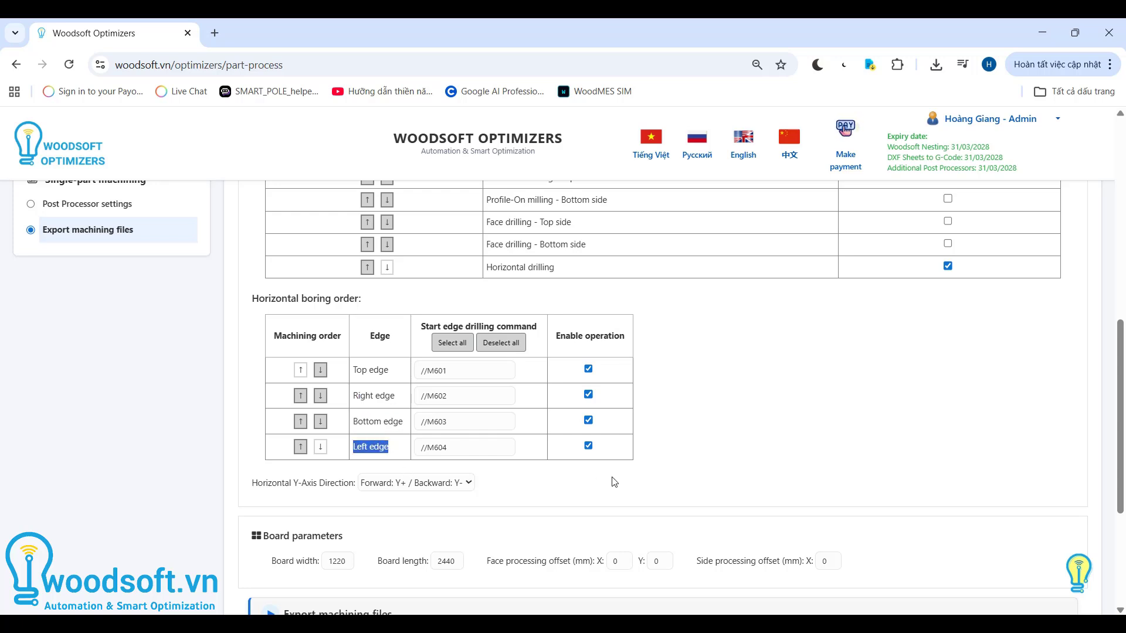
scroll(614, 482, "down", 1)
left_click(572, 434)
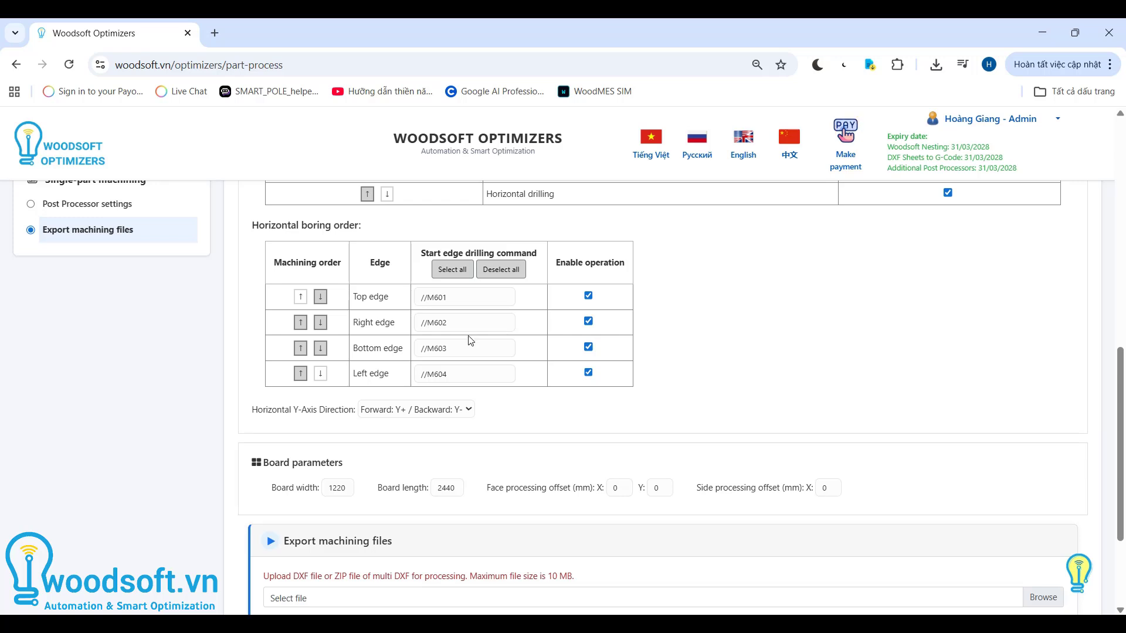
left_click(468, 305)
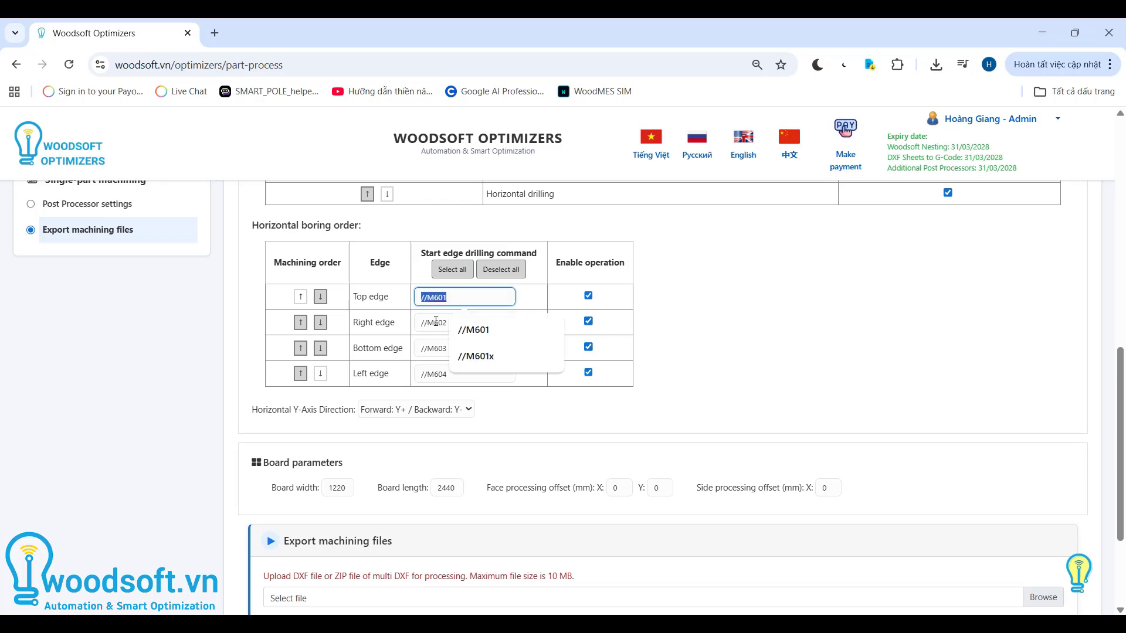
left_click_drag(452, 322, 403, 320)
left_click_drag(450, 349, 412, 377)
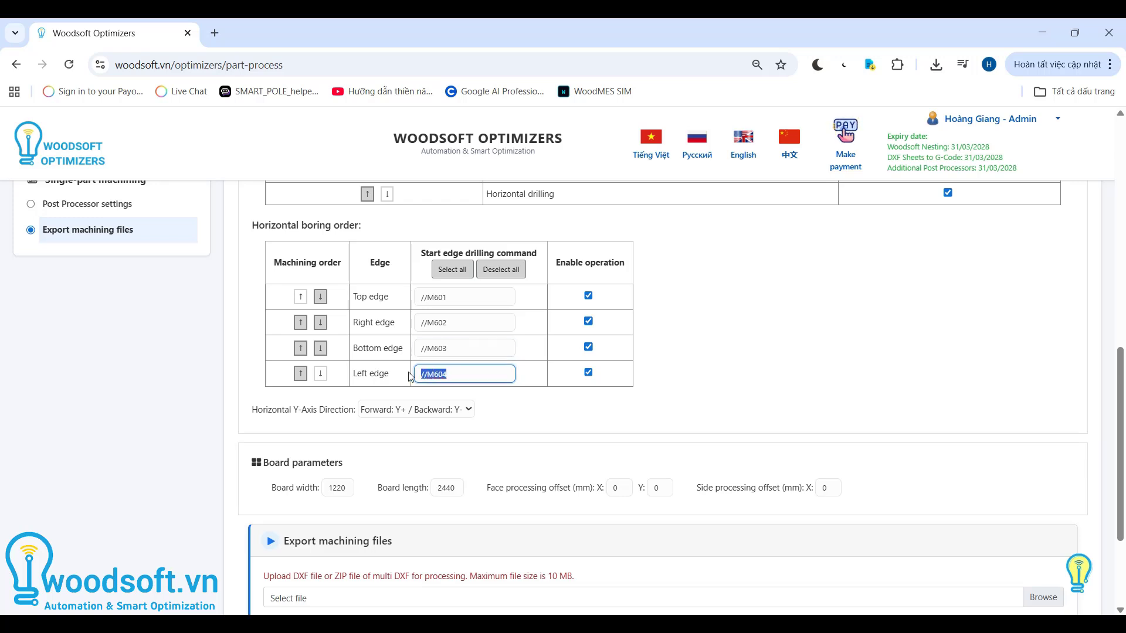
left_click(728, 386)
scroll(657, 427, "down", 1)
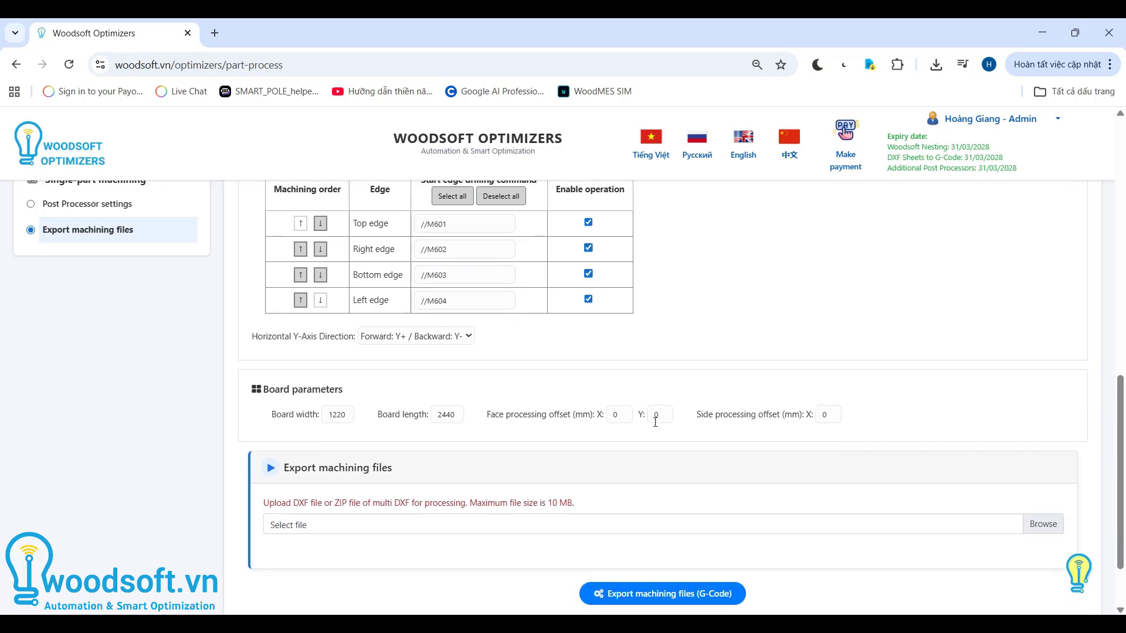
scroll(657, 425, "up", 1)
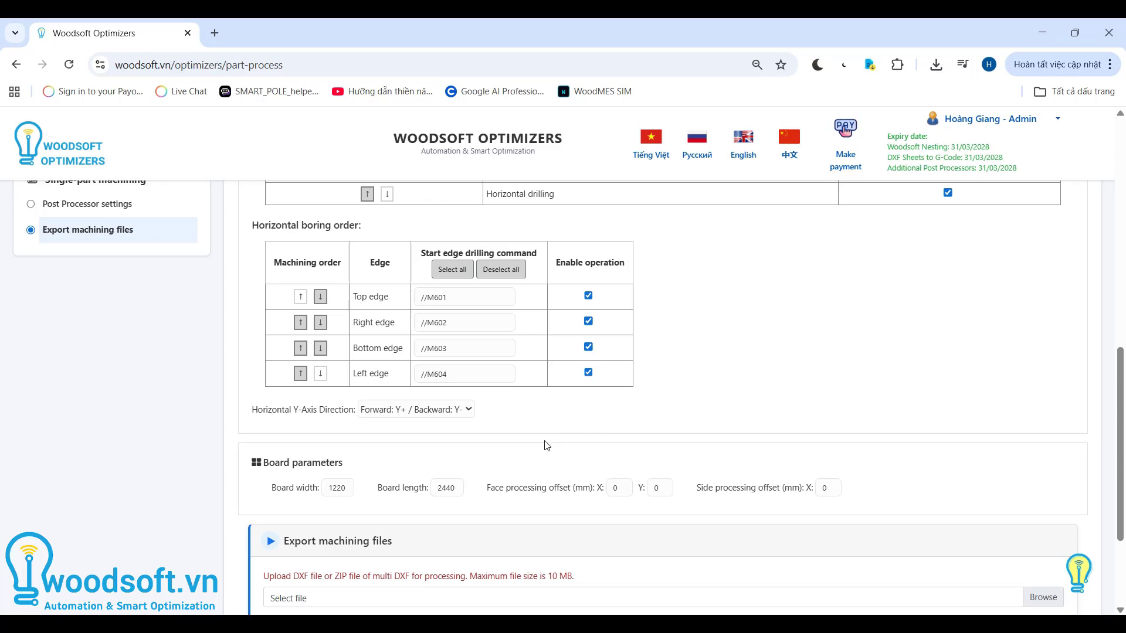
- Set the Horizontal Y-Axis Direction to Forward: Y+ / Backward: Y-
left_click(425, 412)
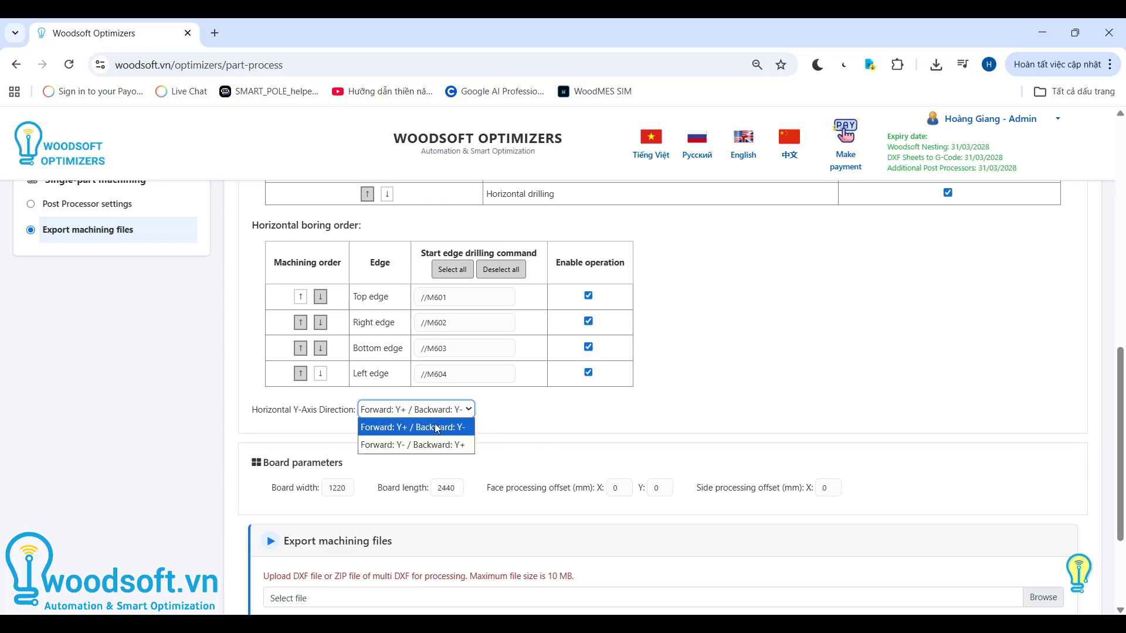
left_click(468, 428)
left_click(503, 430)
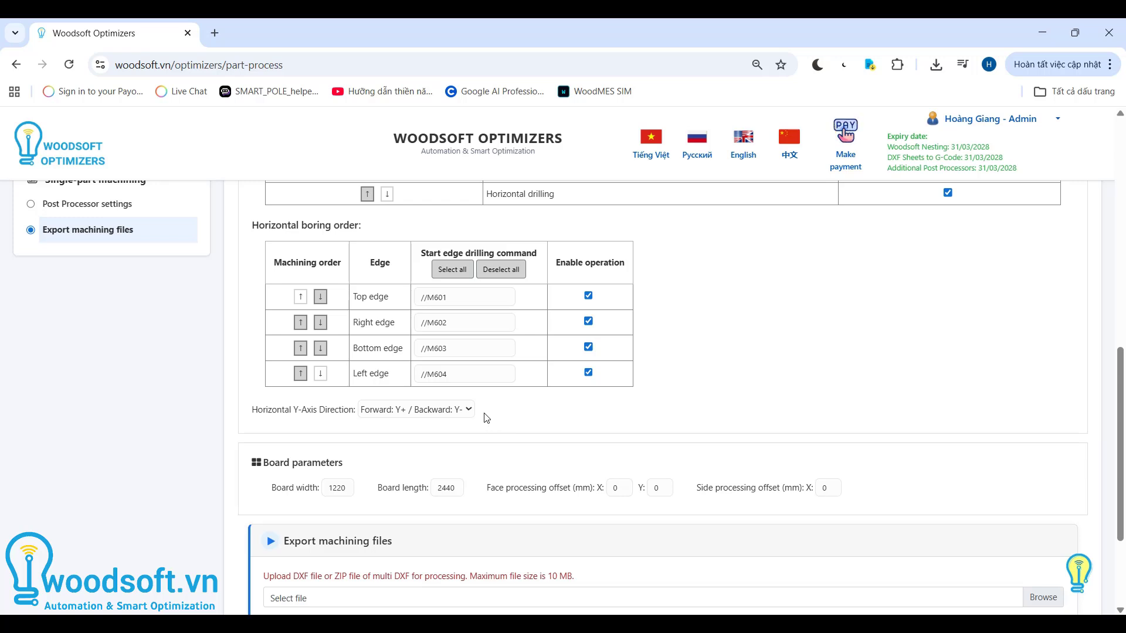
- Set the Horizontal Y-Axis Direction to Forward: Y- / Backward: Y+ and the side processing offset X to 1.5 mm
left_click(465, 410)
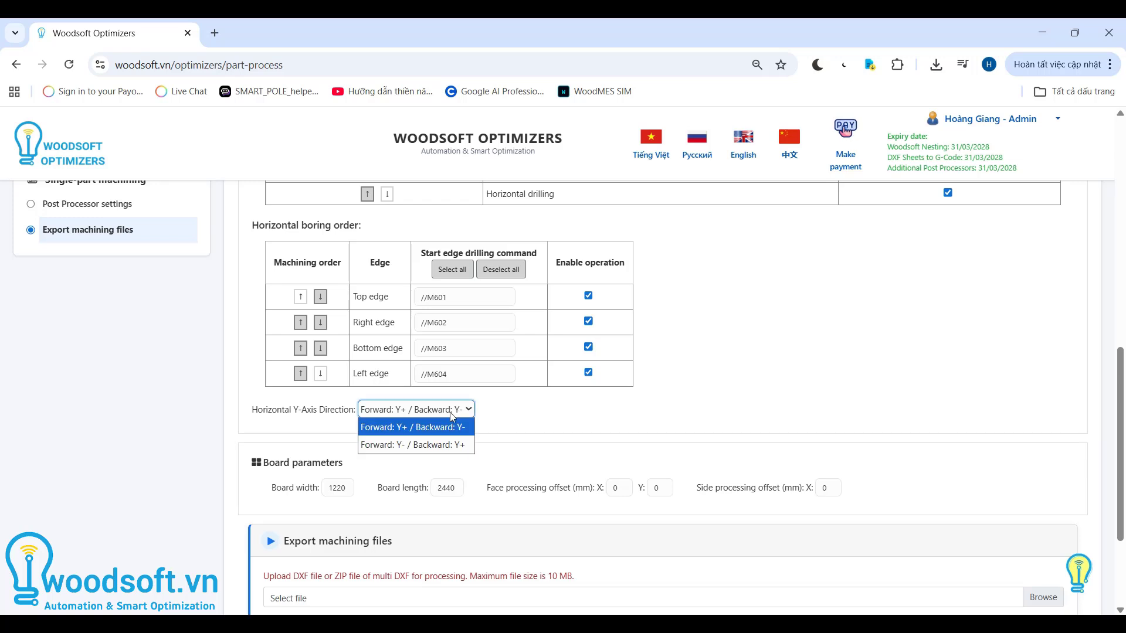
left_click(472, 447)
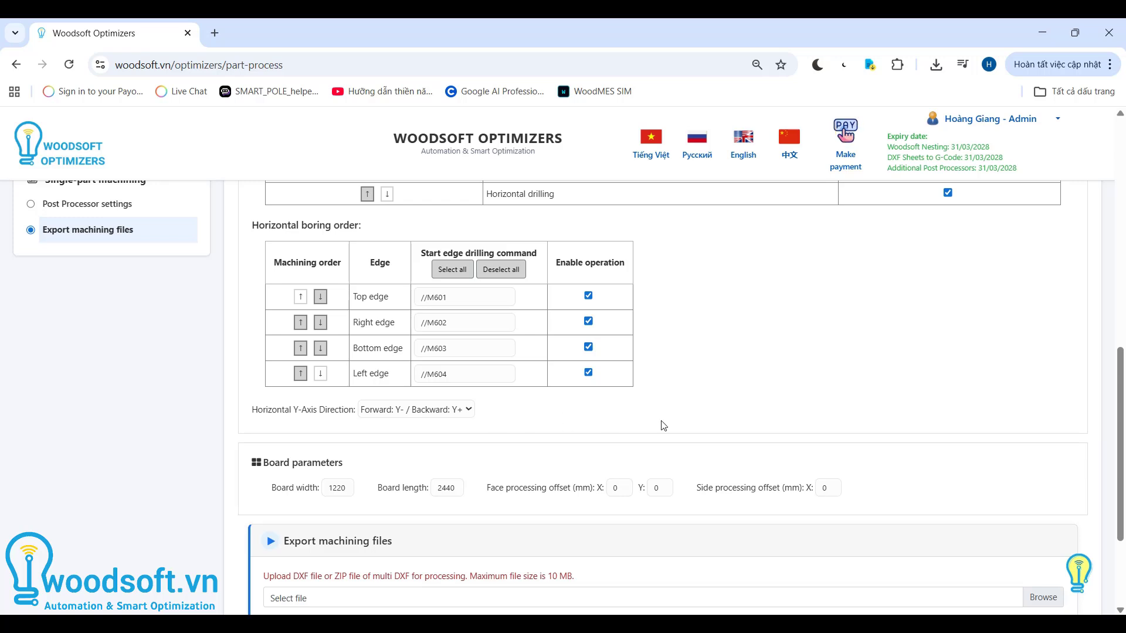
scroll(663, 425, "down", 1)
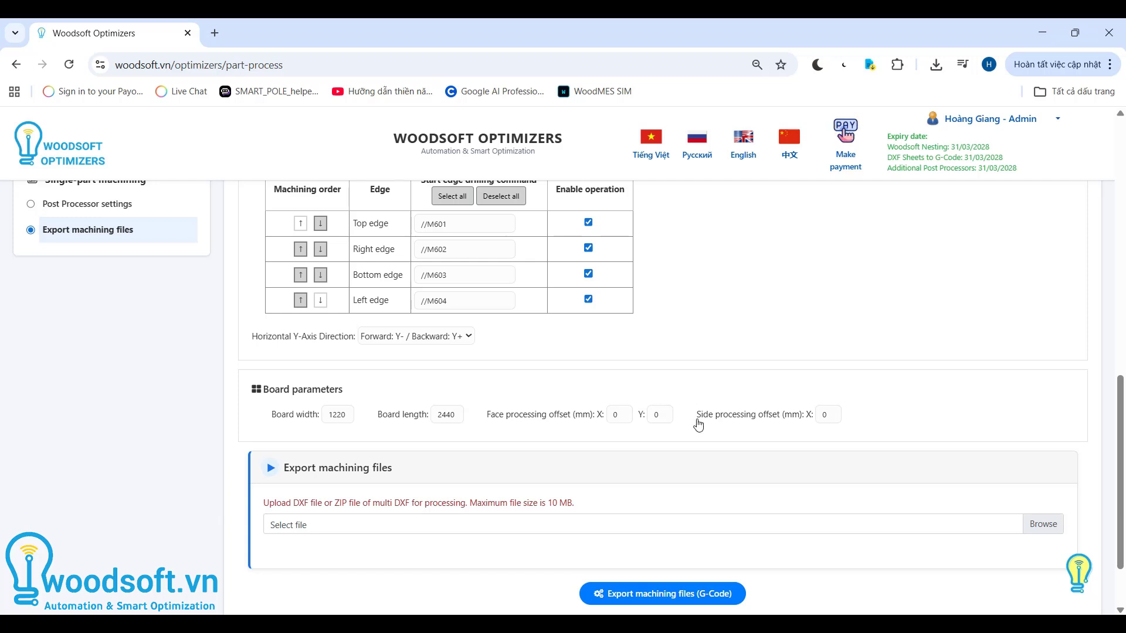
left_click_drag(697, 415, 783, 421)
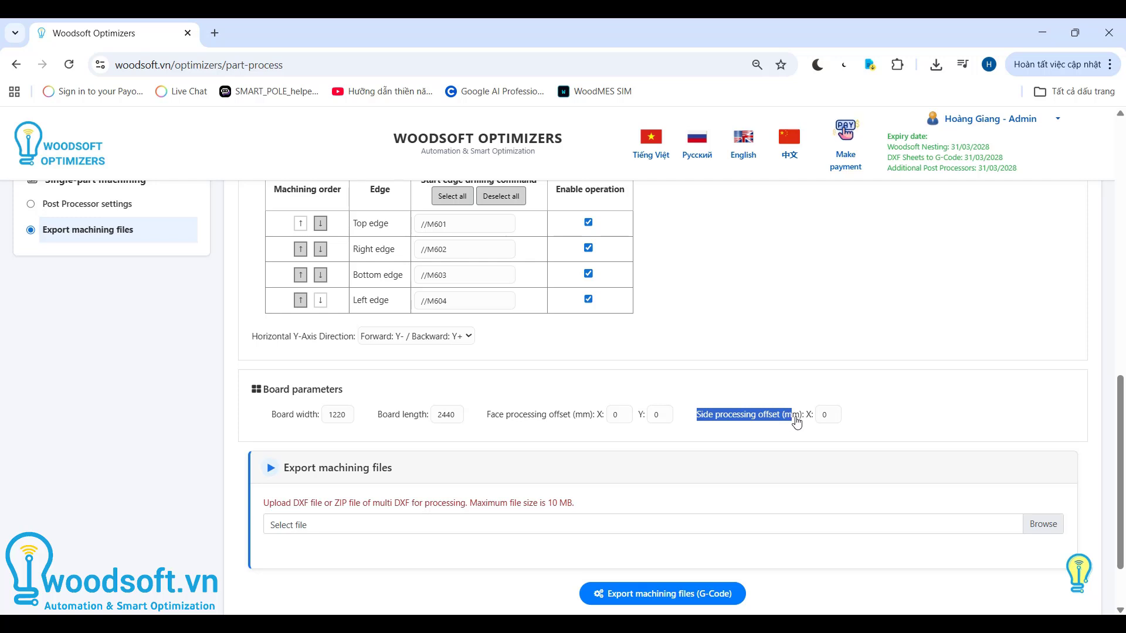
left_click(860, 402)
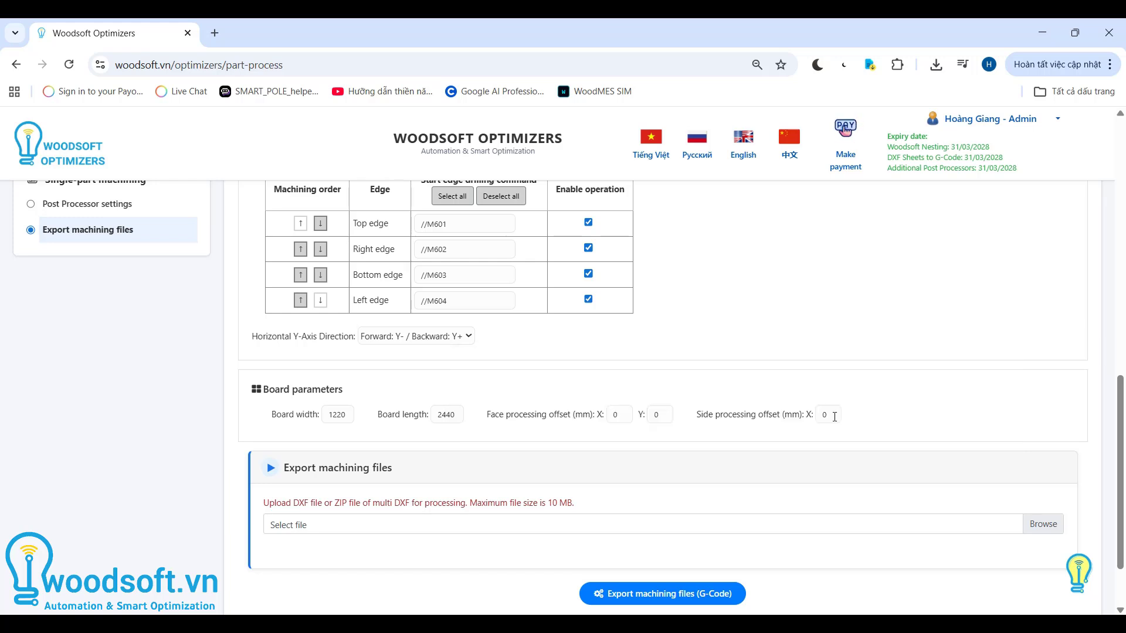
key("BackSpace")
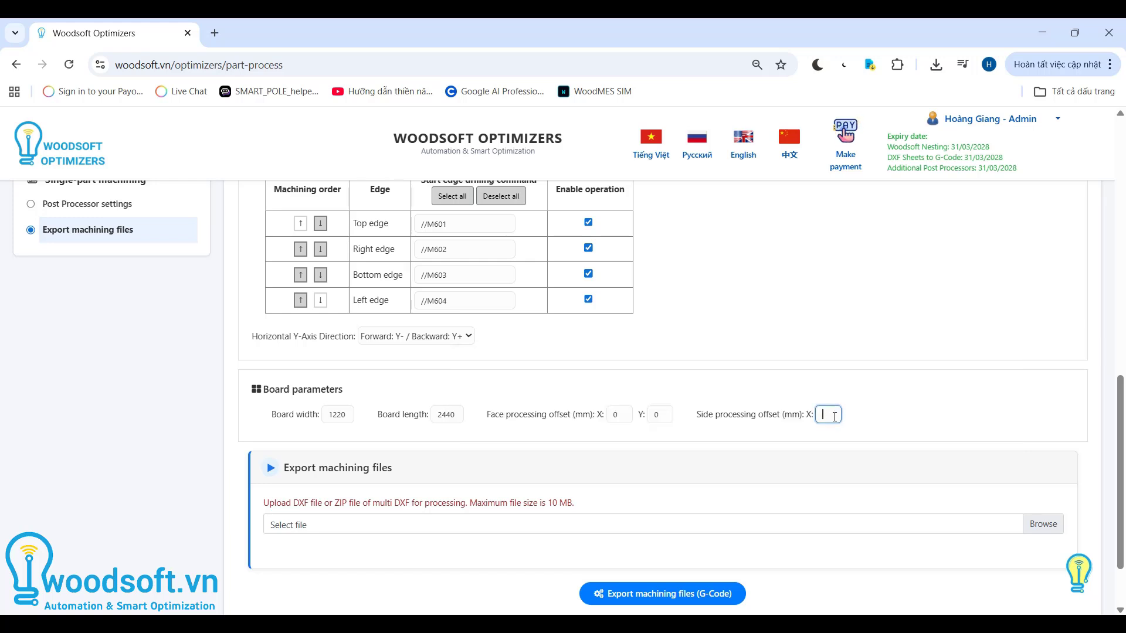
type("1.5")
left_click(883, 414)
- Upload Part_DXF.zip from the Downloads folder and export the G-code machining files
left_click(357, 525)
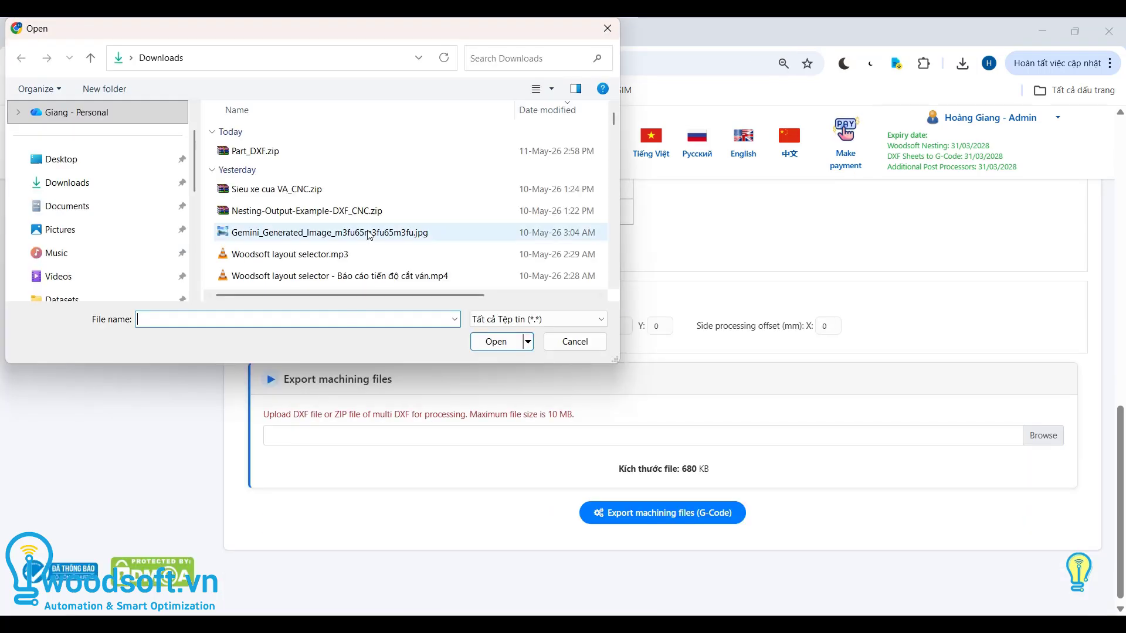
double_click(255, 150)
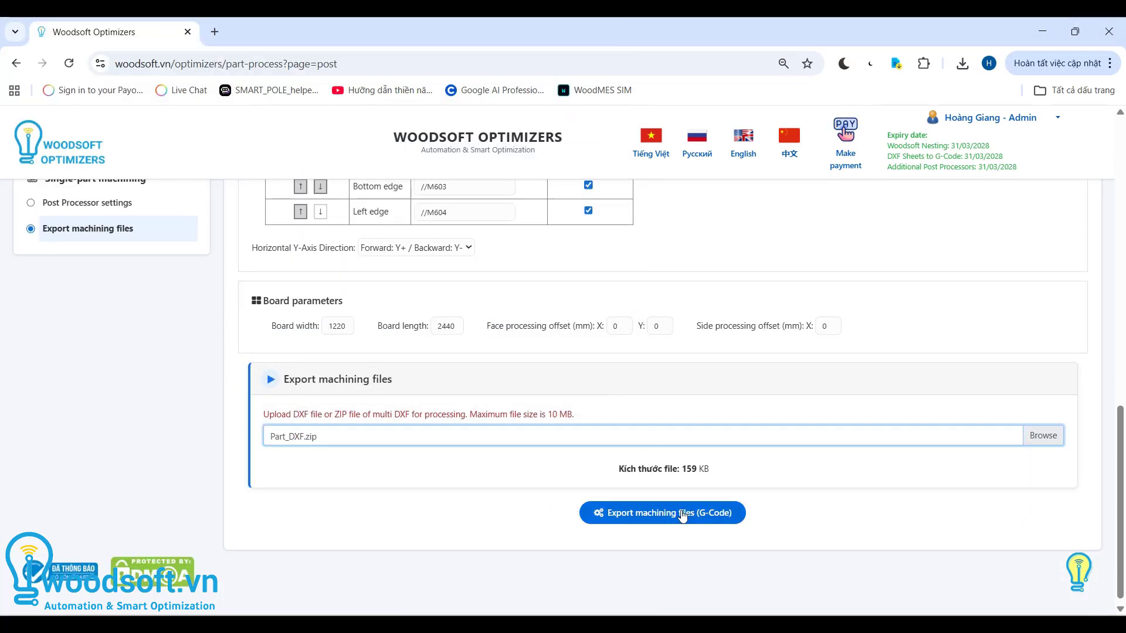
left_click(678, 514)
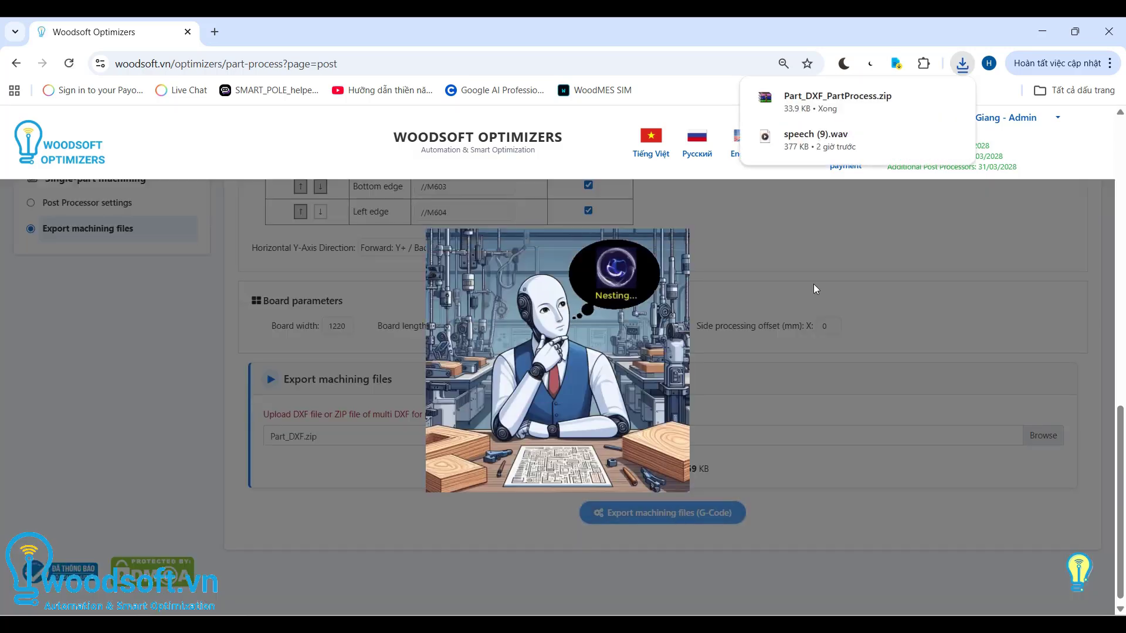
- Open the downloaded Part_DXF_PartProcess.zip and browse the .anc files in its MDF_EPA_18mm_2440_1220_ folder
left_click(825, 99)
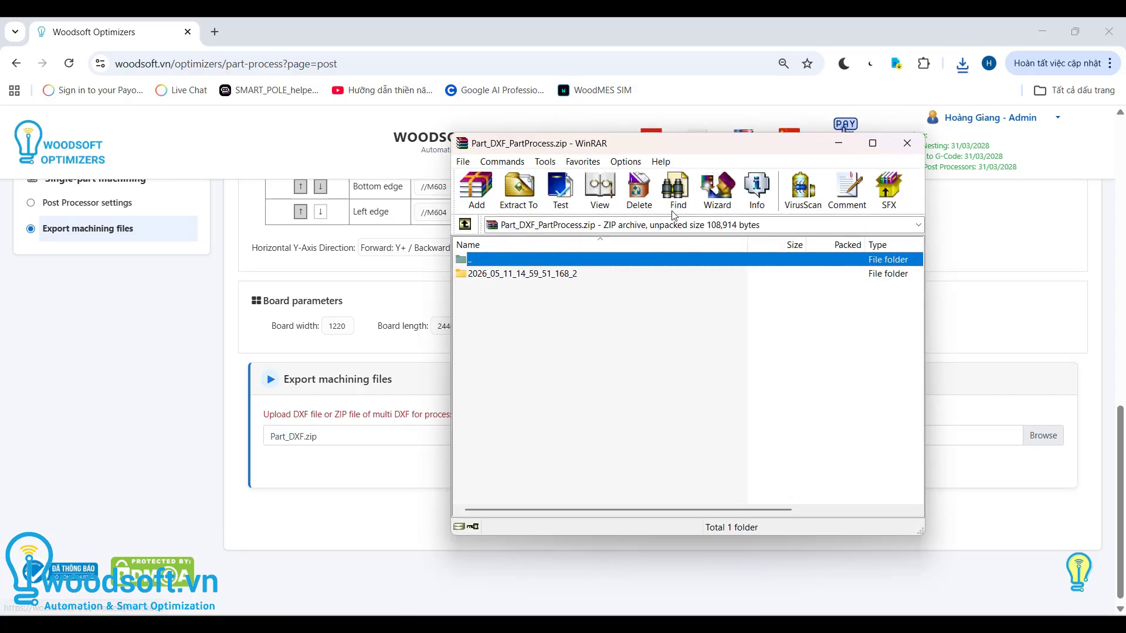
double_click(530, 275)
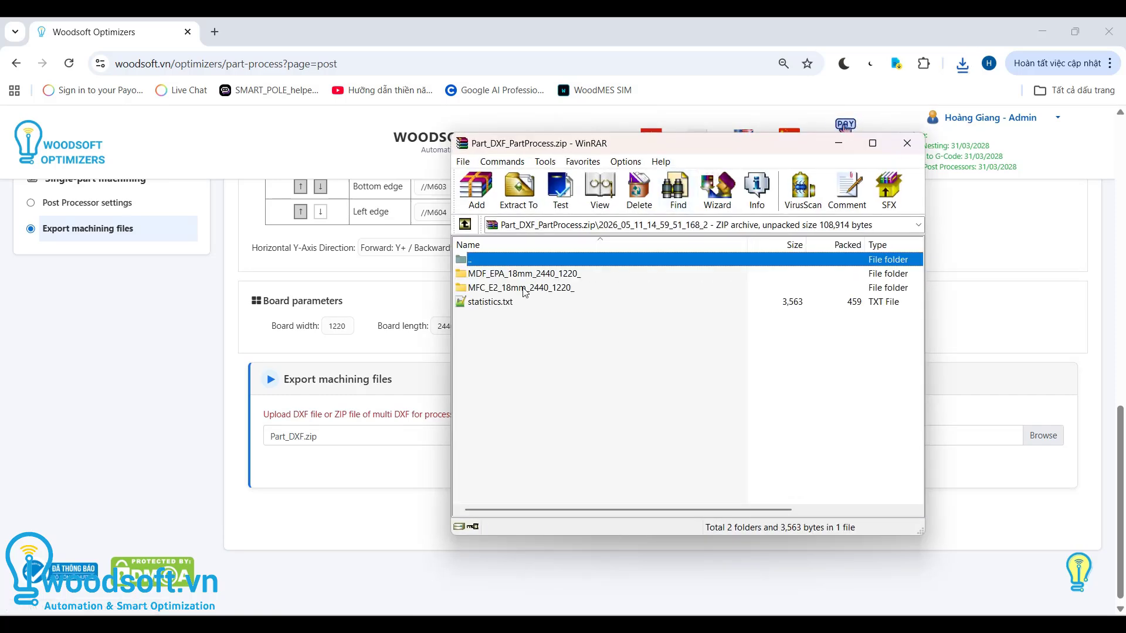
left_click(524, 288)
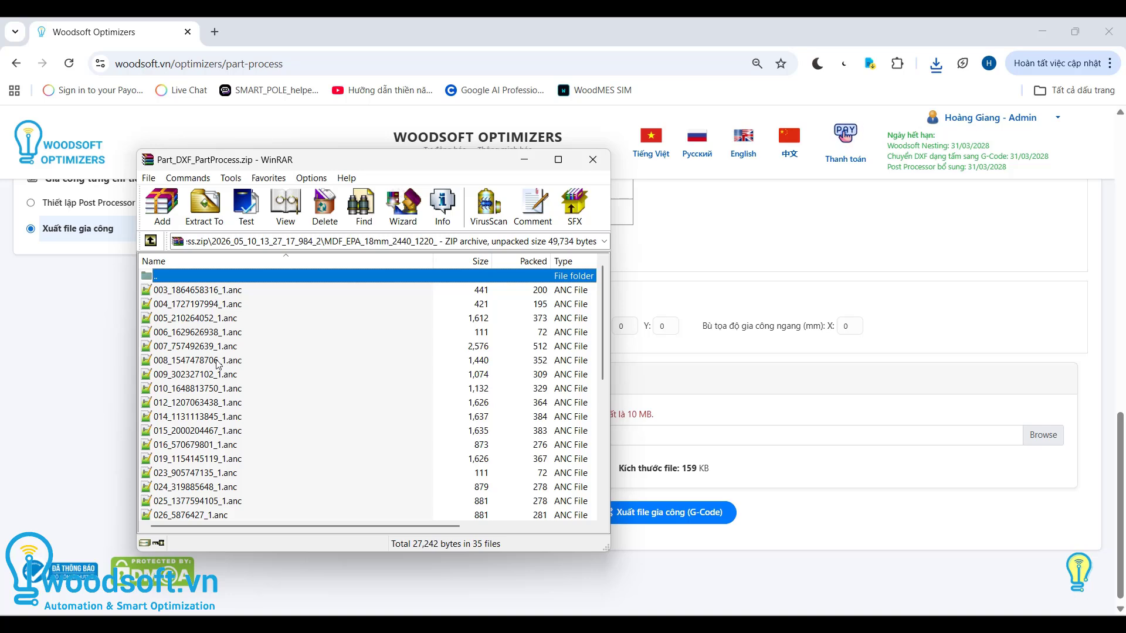
scroll(214, 370, "down", 3)
scroll(215, 375, "down", 3)
scroll(214, 375, "up", 6)
left_click(211, 292)
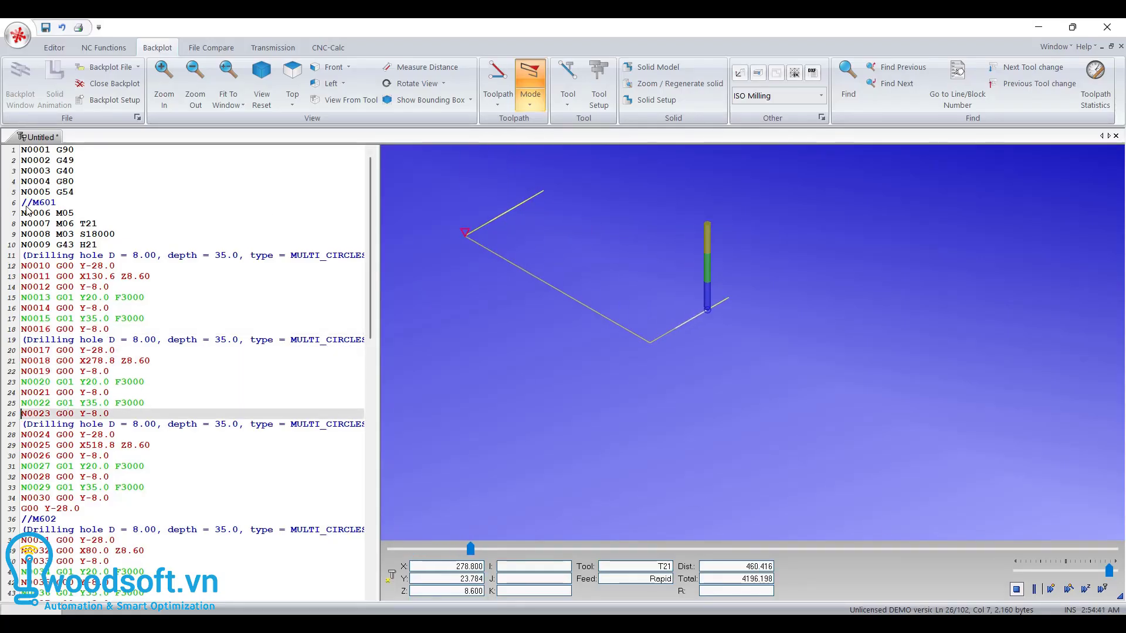
- In the G-code editor, play the backplot simulation and examine the //M601 and //M602 edge drilling blocks
left_click_drag(22, 203, 59, 207)
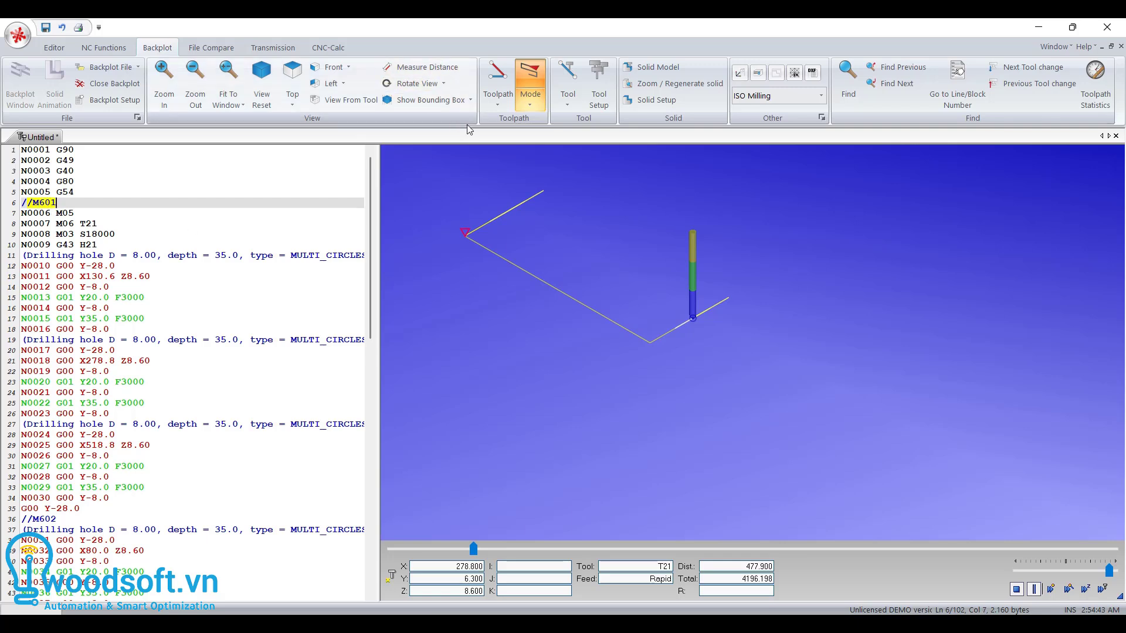
left_click(1033, 589)
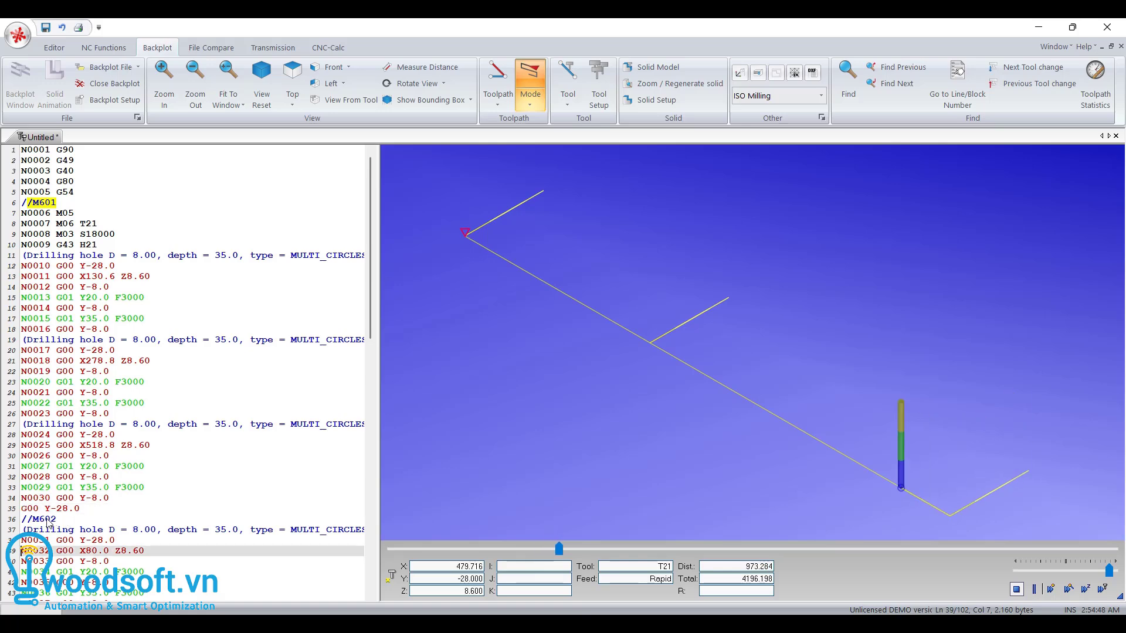
scroll(91, 524, "down", 5)
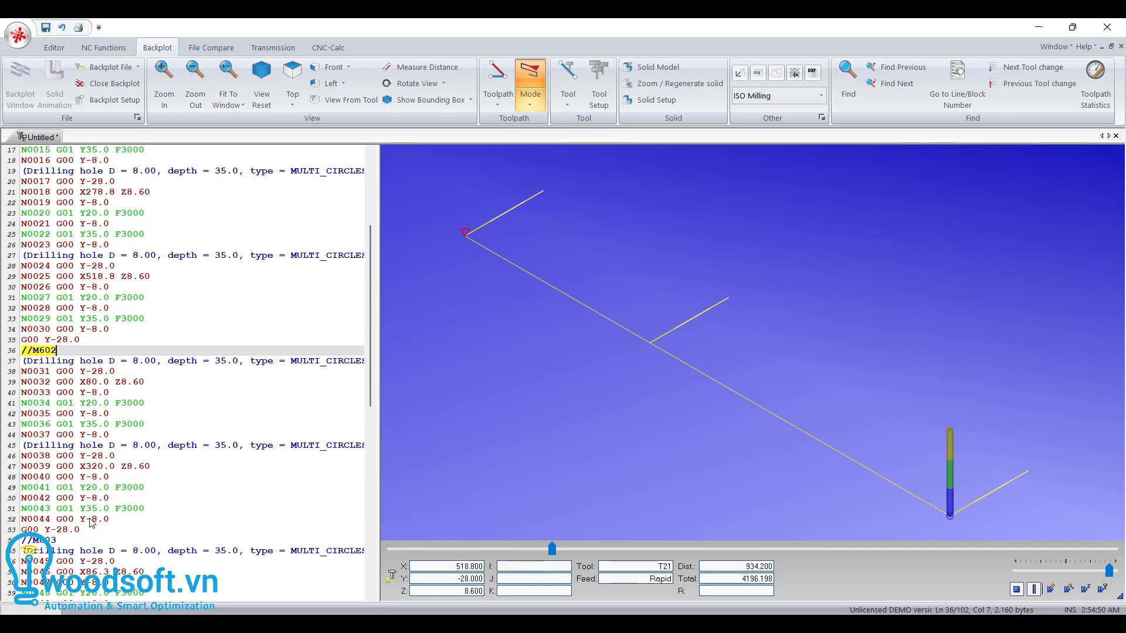
scroll(60, 370, "down", 3)
scroll(647, 267, "down", 5)
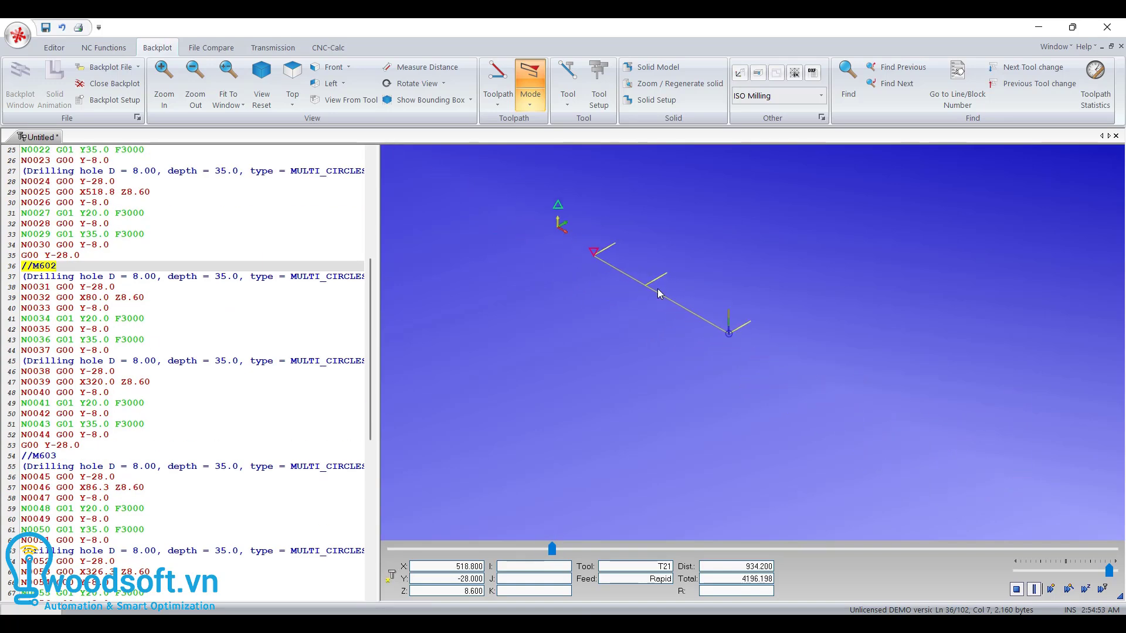
left_click(1034, 589)
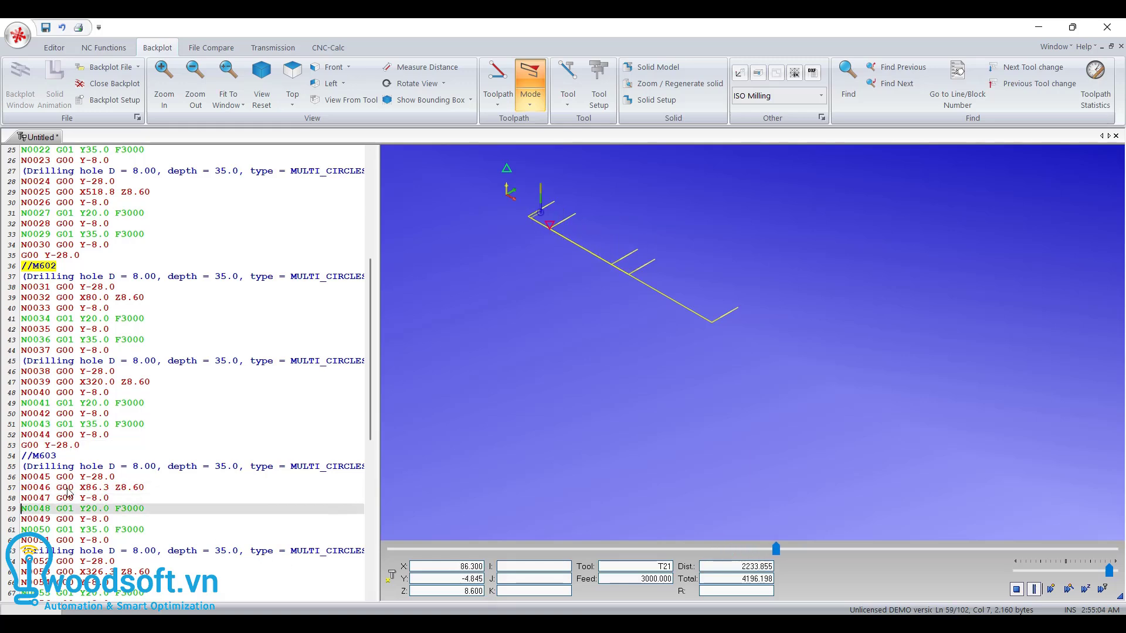
- Continue the backplot simulation and examine the //M603 and //M604 edge drilling blocks
left_click_drag(28, 457, 44, 460)
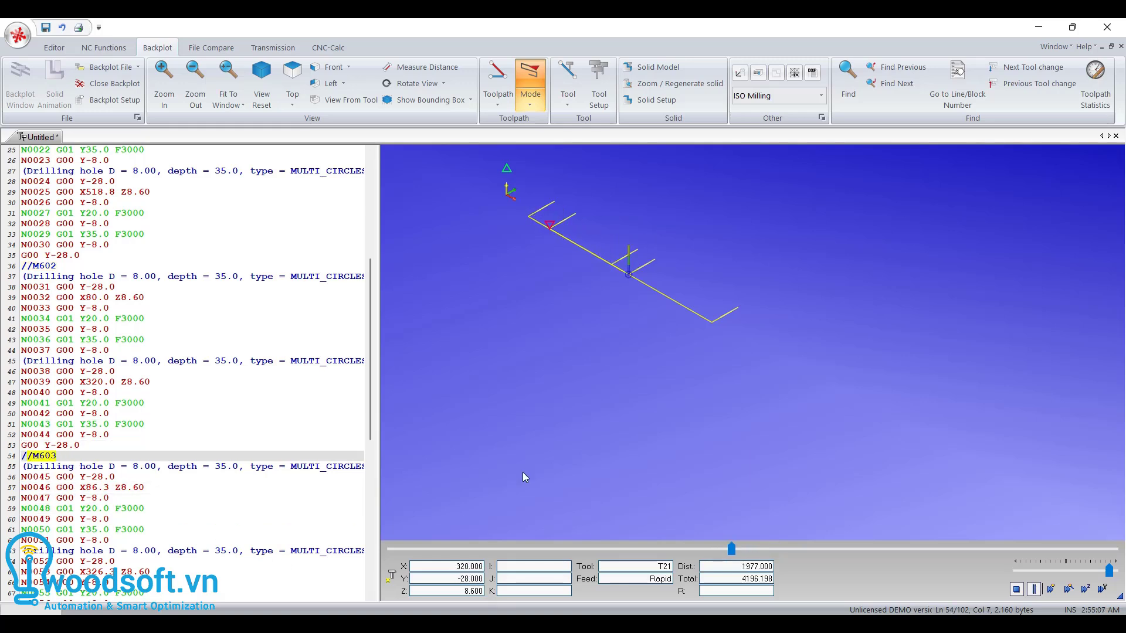
left_click(1036, 592)
scroll(183, 474, "down", 5)
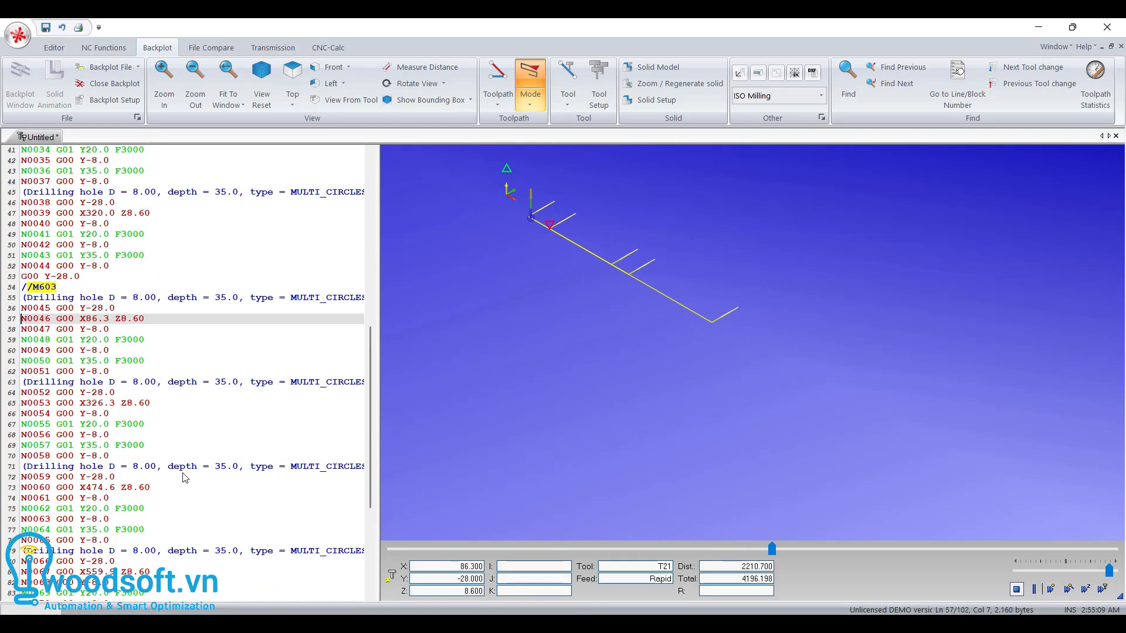
scroll(183, 475, "down", 4)
left_click(23, 519)
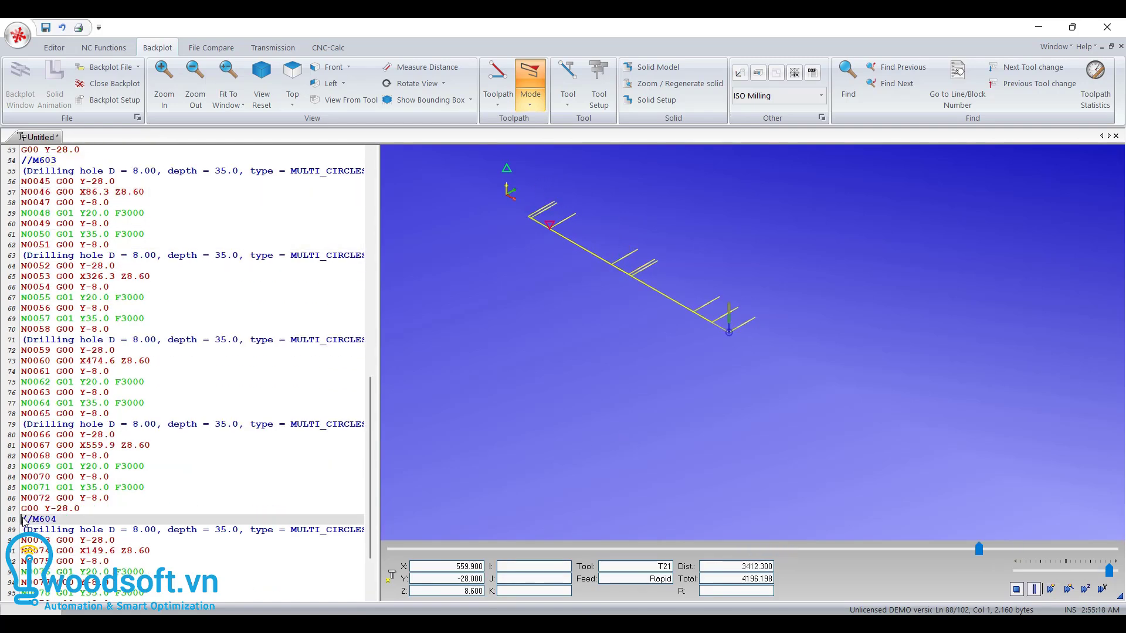
left_click(1034, 589)
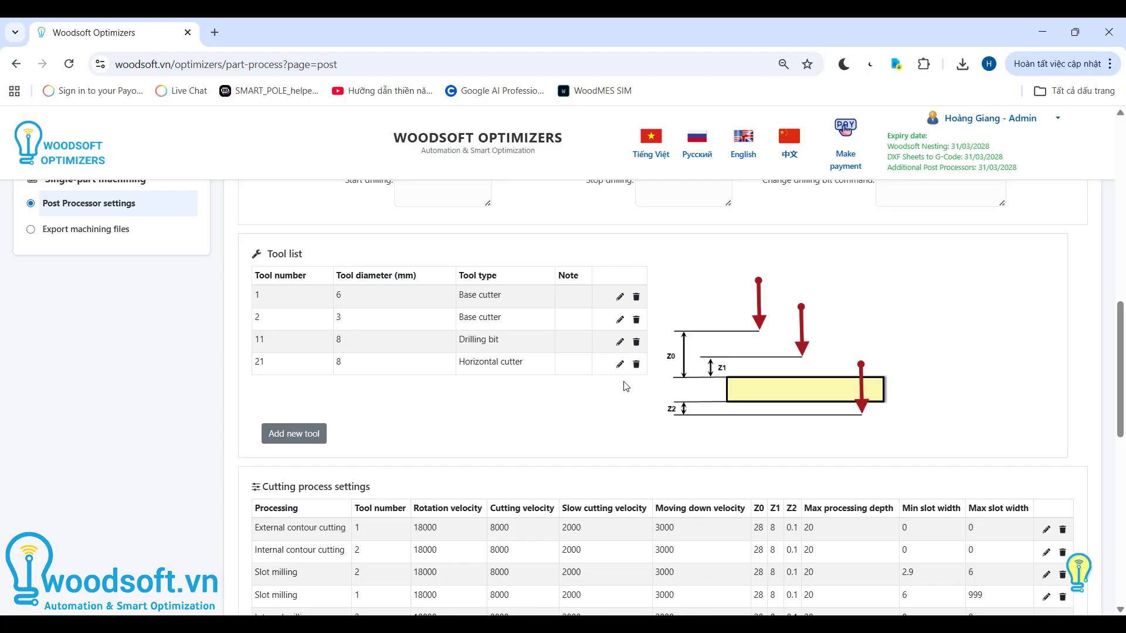
- In the Woodsoft Optimizers tool list, set the diameter of drilling bit number 11 to 5 mm and save the row
left_click(620, 342)
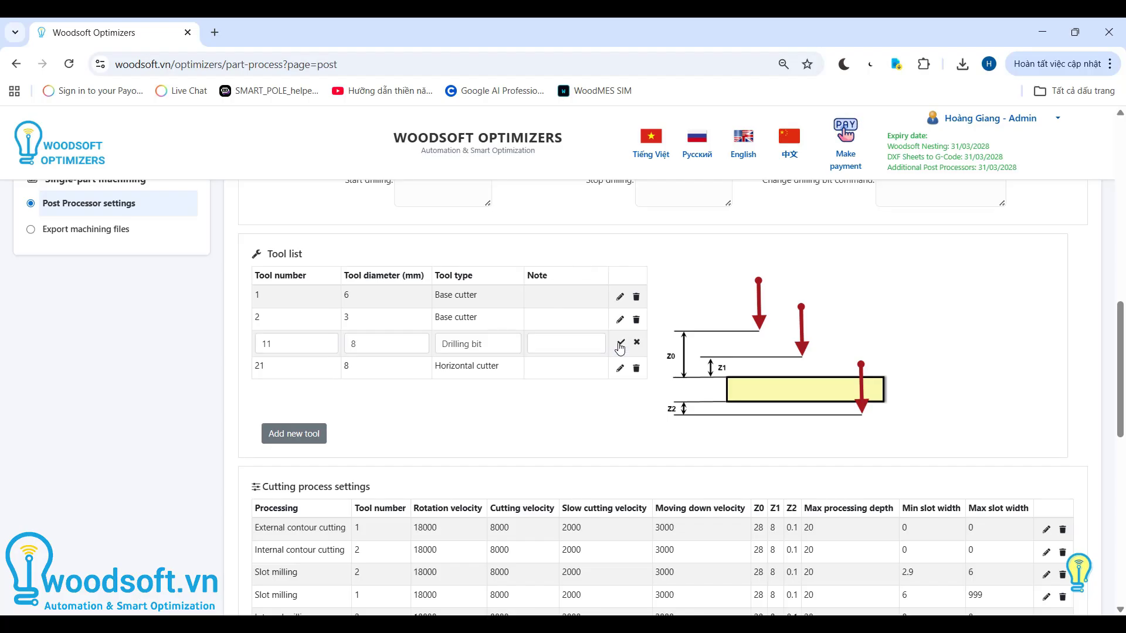
left_click(366, 345)
type("5")
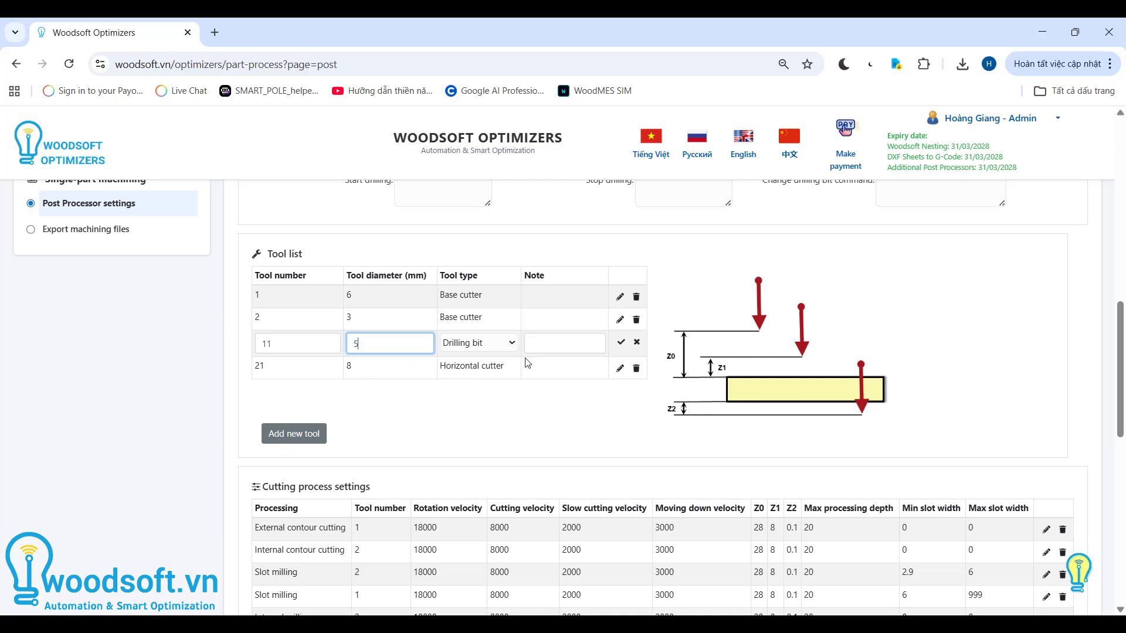
left_click(621, 342)
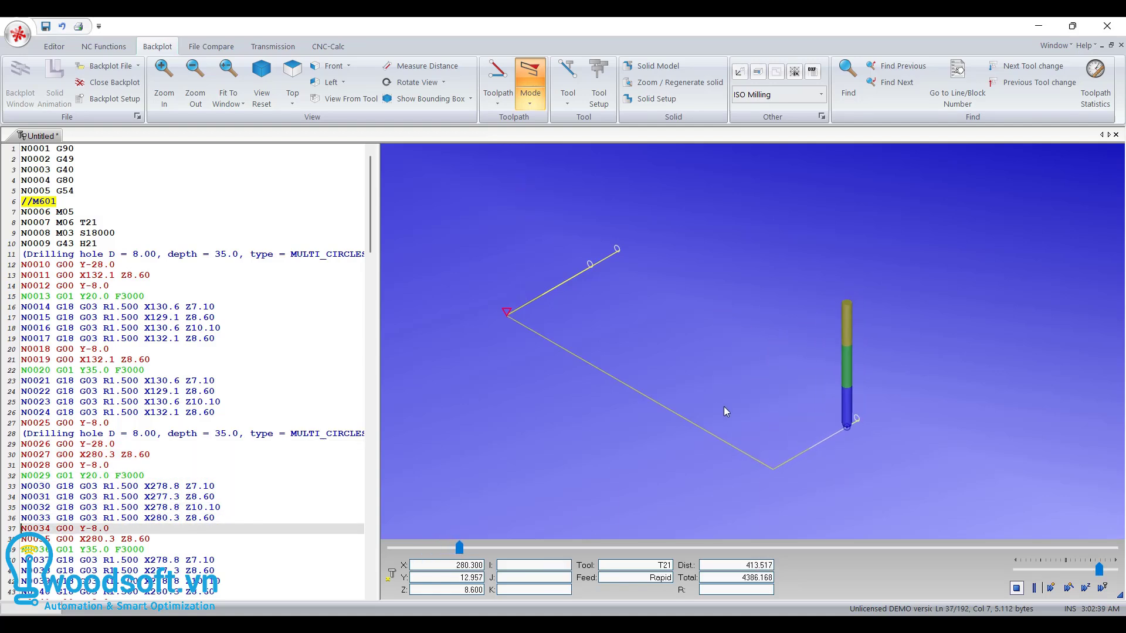
- Inspect the circular boring moves of the horizontal holes up close in the G-code backplot simulation
scroll(847, 437, "up", 3)
scroll(853, 419, "up", 2)
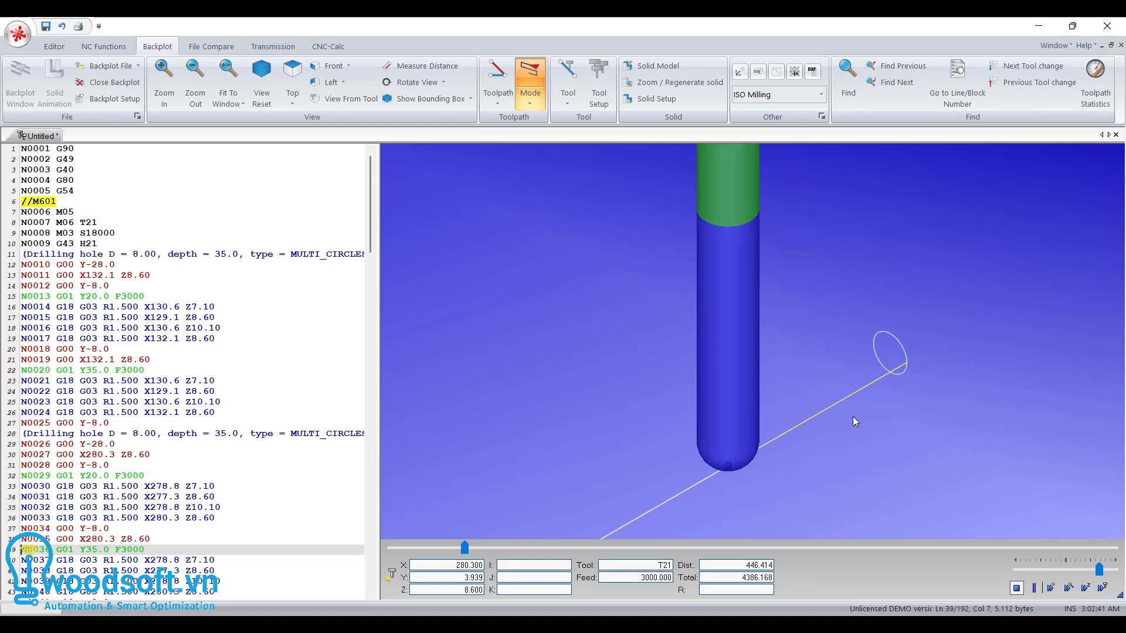